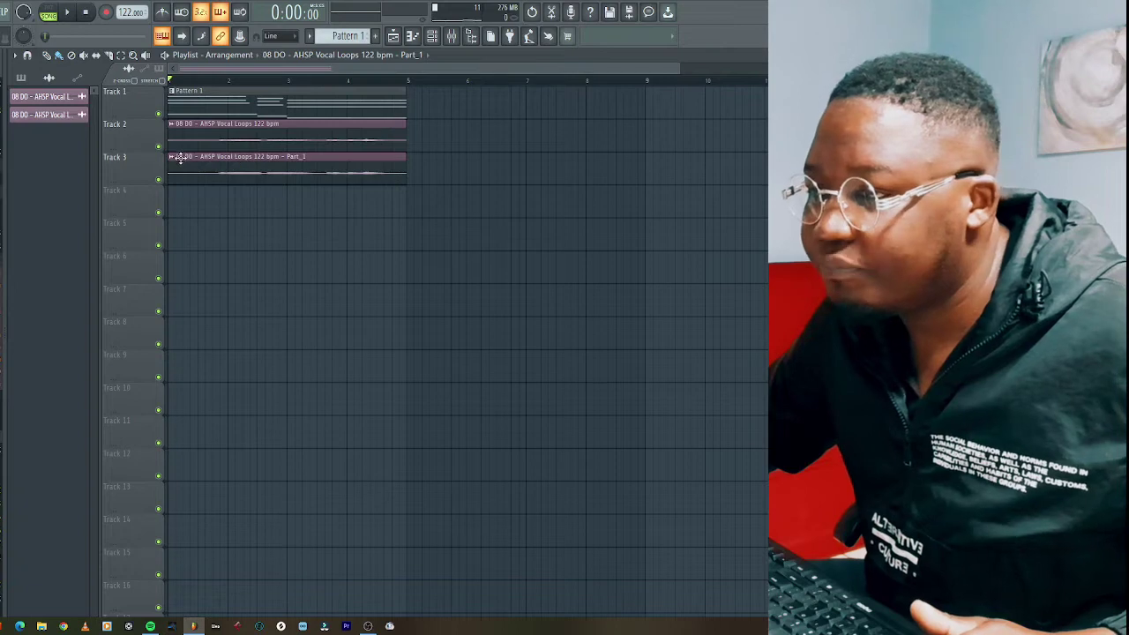
- Open the Track 3 vocal clip for pitch correction in NewTone and enlarge the editor window
{"action": "left_click", "coordinate": [176, 165]}
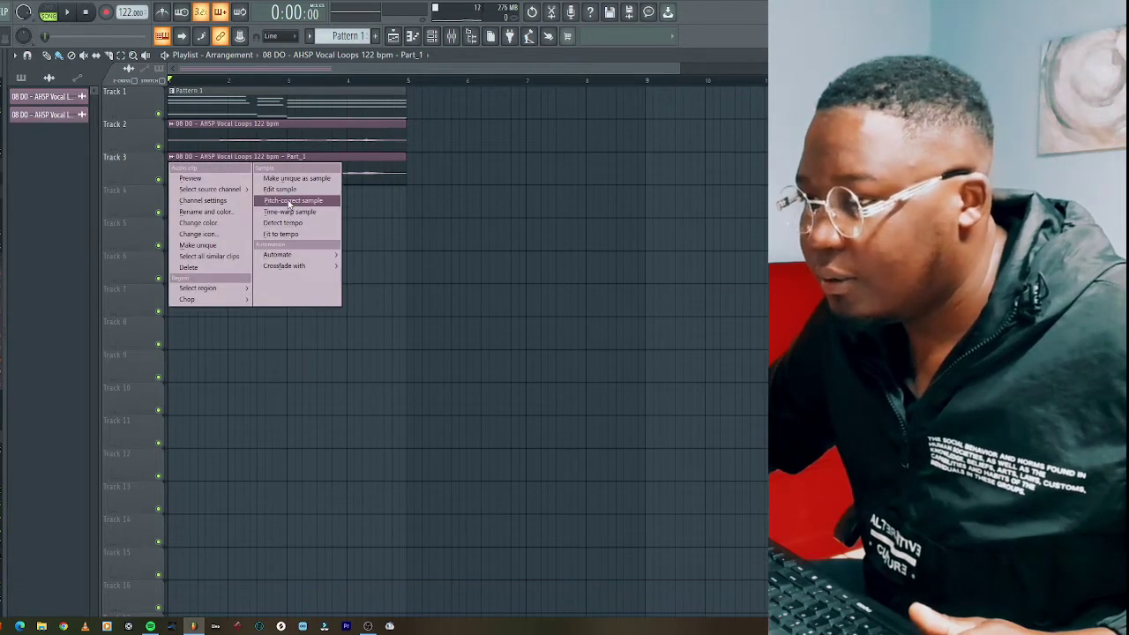
{"action": "left_click", "coordinate": [293, 205]}
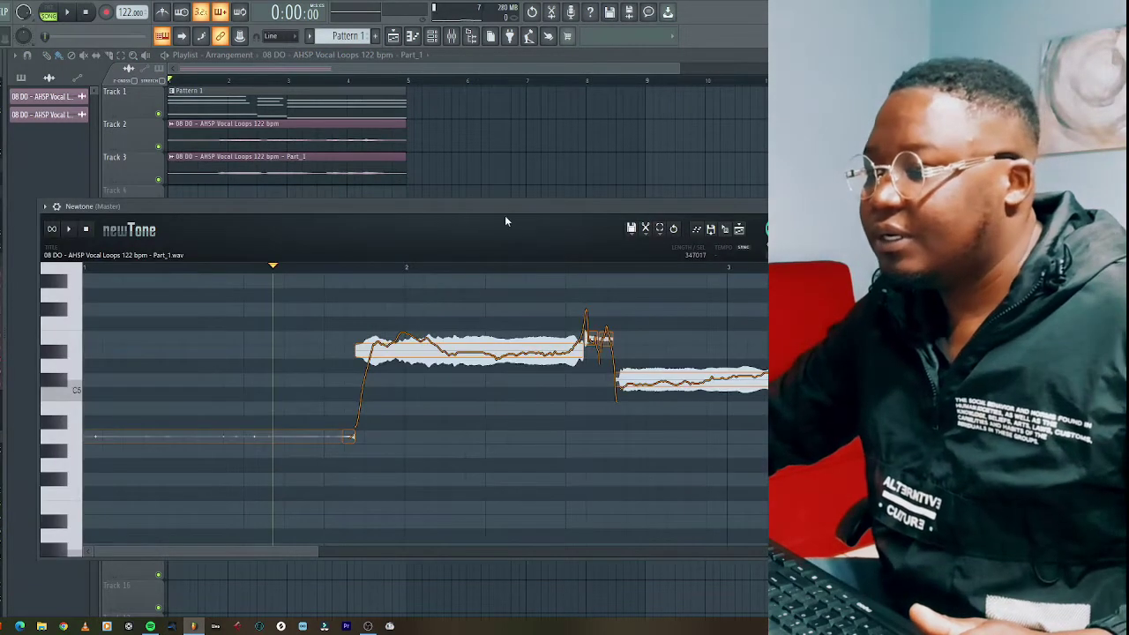
{"action": "left_click_drag", "start_coordinate": [503, 203], "coordinate": [506, 70]}
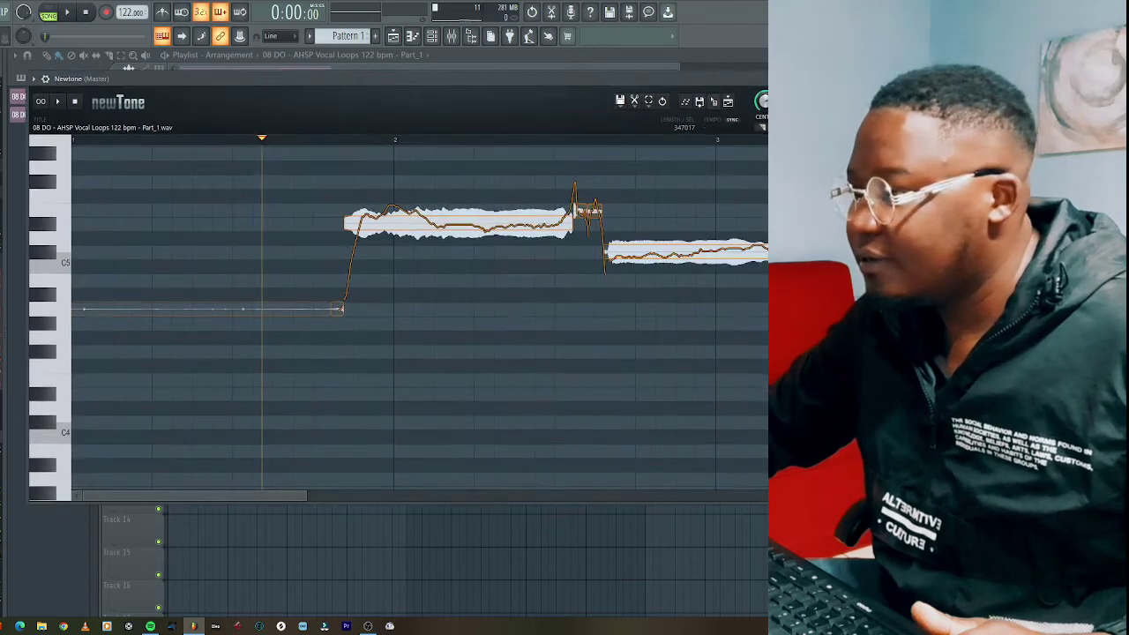
{"action": "left_click_drag", "start_coordinate": [506, 501], "coordinate": [506, 535]}
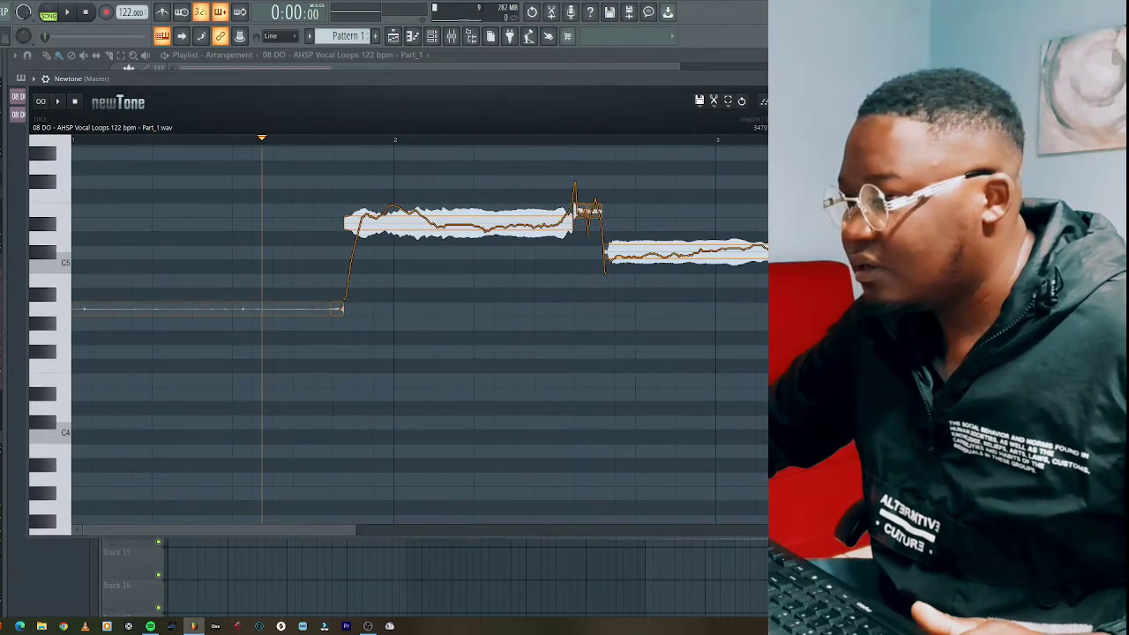
{"action": "scroll", "coordinate": [397, 326], "scroll_direction": "up", "scroll_amount": 3}
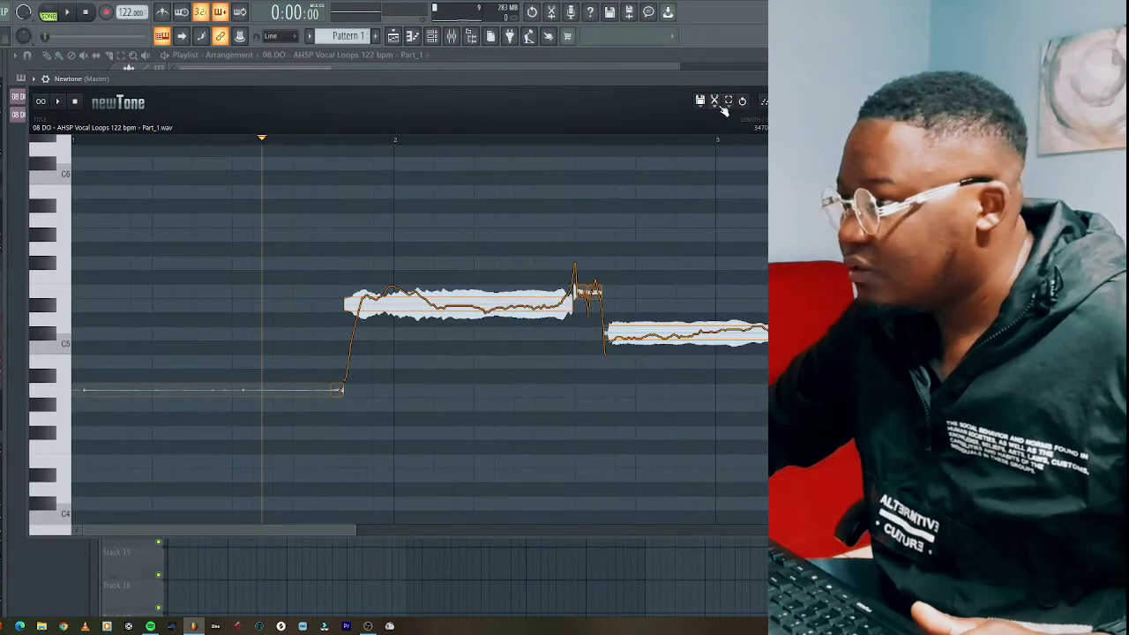
- Toggle the Snap to scale editing option off and back on
{"action": "left_click", "coordinate": [716, 106]}
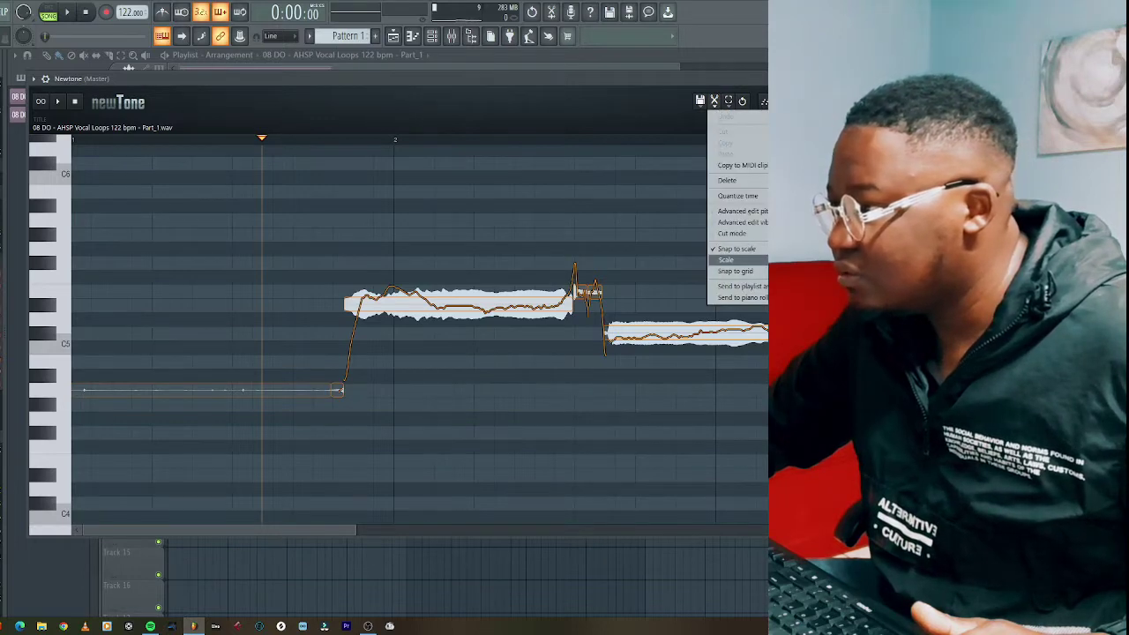
{"action": "left_click", "coordinate": [725, 259]}
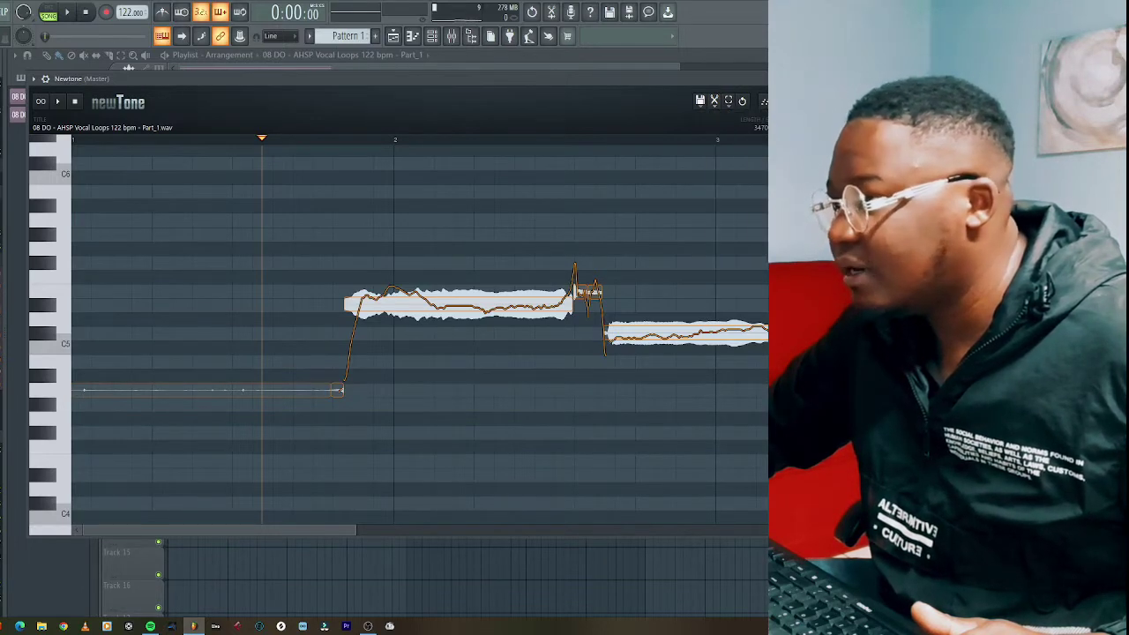
{"action": "left_click", "coordinate": [716, 104]}
{"action": "left_click", "coordinate": [758, 250]}
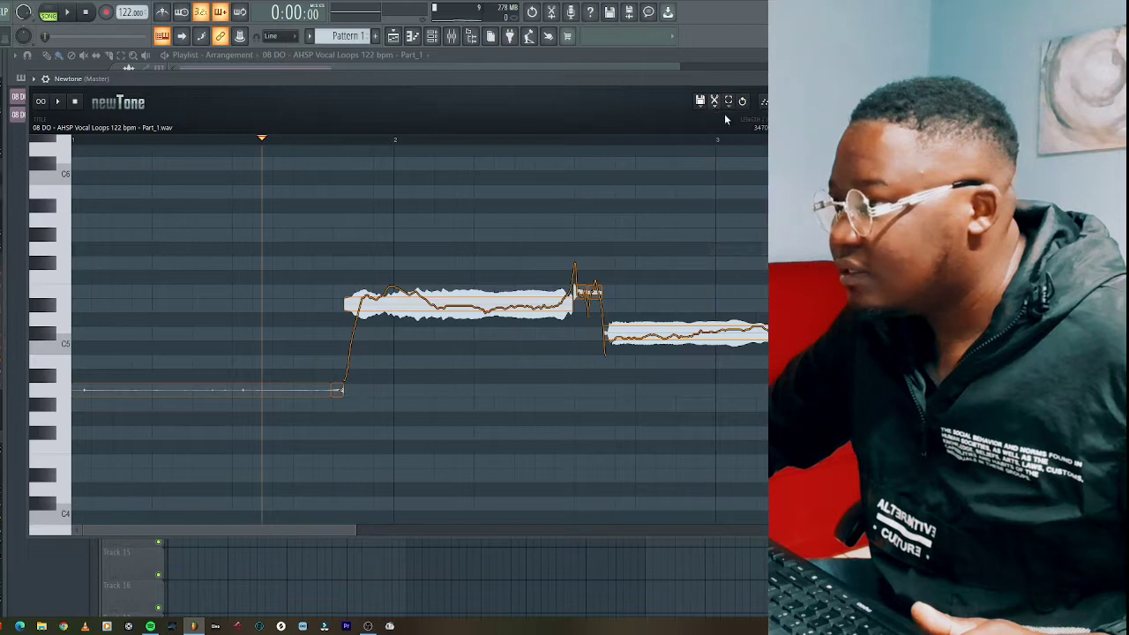
{"action": "left_click", "coordinate": [716, 104]}
{"action": "left_click", "coordinate": [756, 251]}
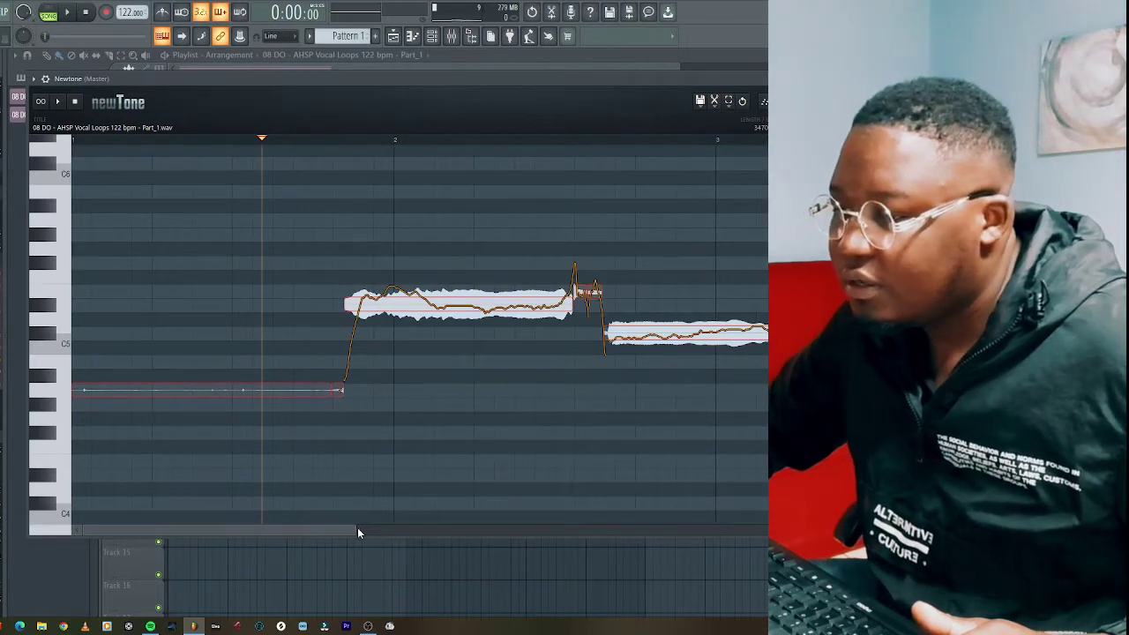
- Raise the first long vocal note by 3 semitones to F#5 and play it back
{"action": "left_click_drag", "start_coordinate": [357, 528], "coordinate": [615, 527]}
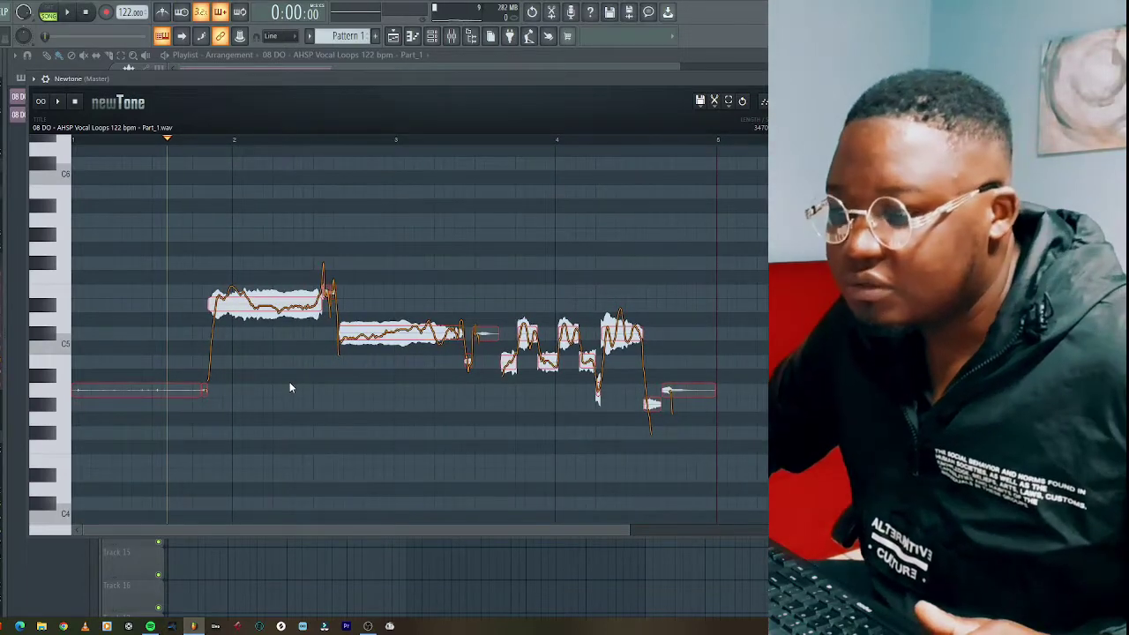
{"action": "left_click", "coordinate": [290, 384]}
{"action": "left_click", "coordinate": [182, 267]}
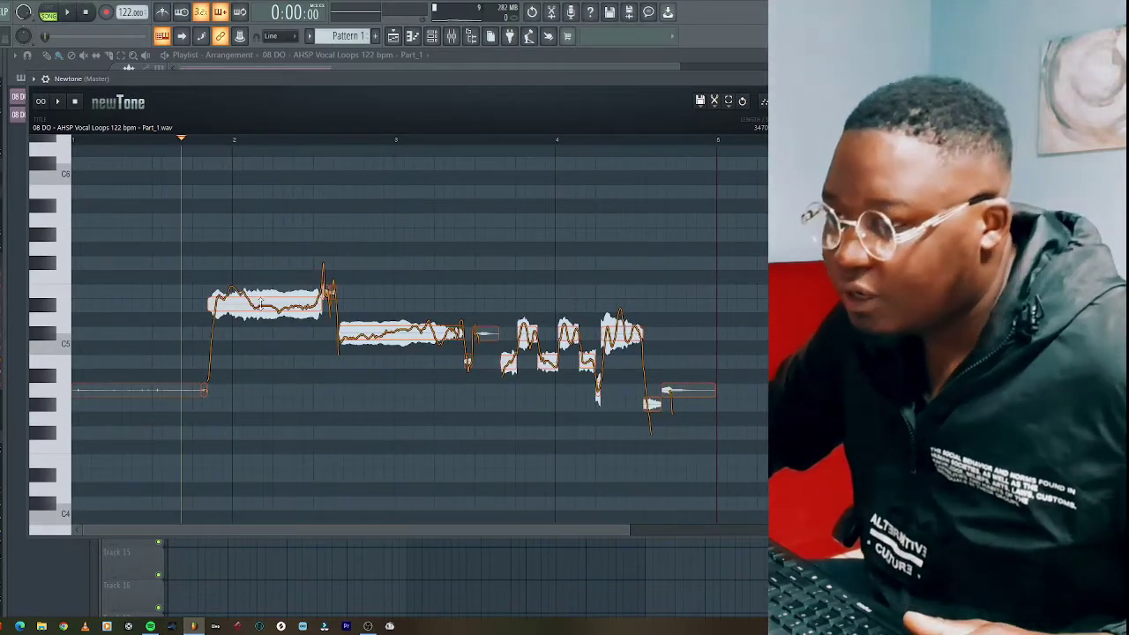
{"action": "left_click_drag", "start_coordinate": [263, 300], "coordinate": [263, 257]}
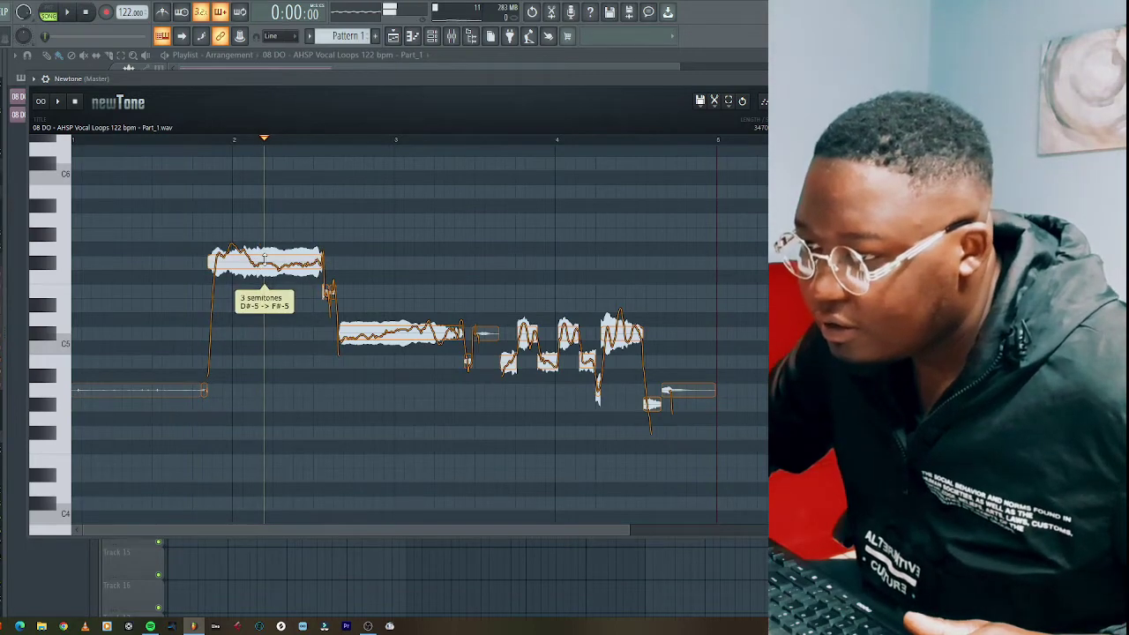
{"action": "key", "text": "space"}
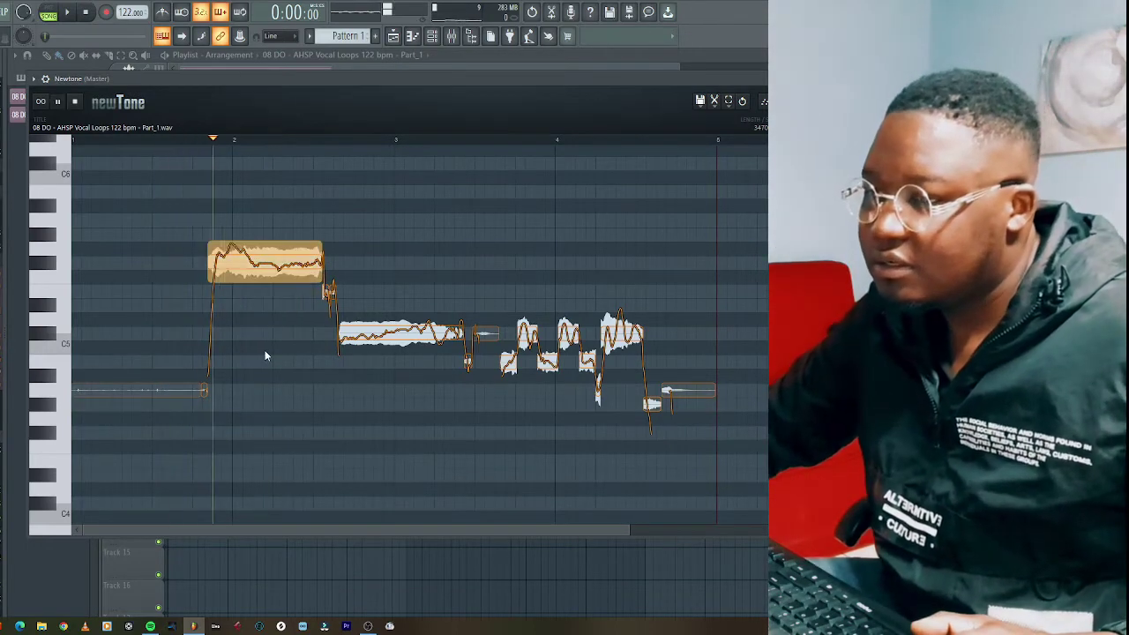
{"action": "key", "text": "space"}
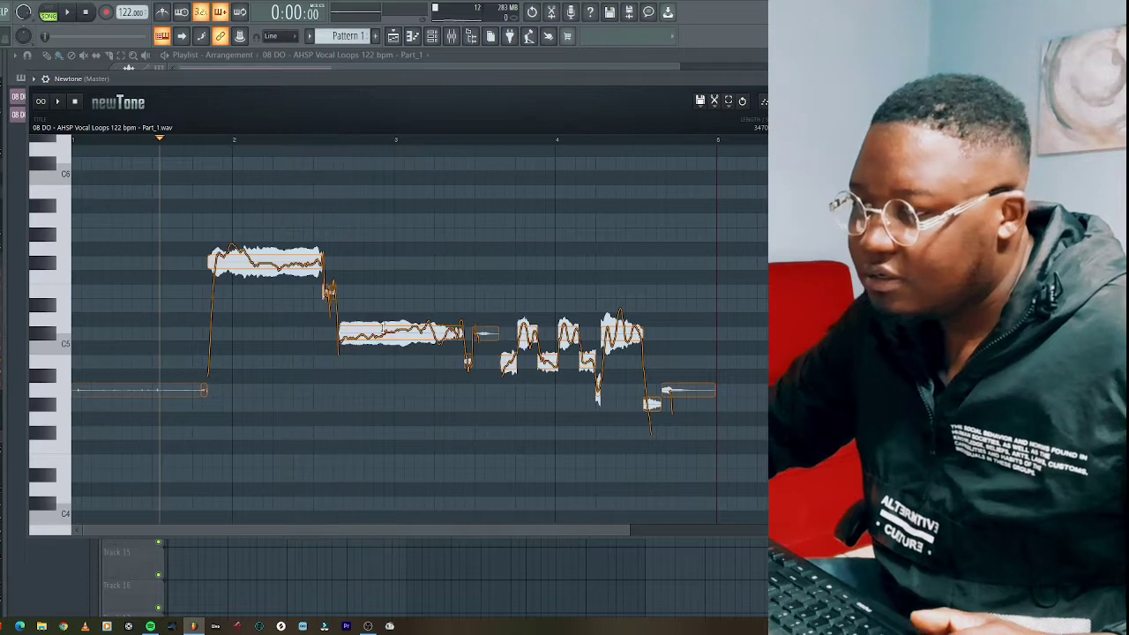
- Raise the second long vocal note by 3 semitones to E5 and listen to it
{"action": "left_click_drag", "start_coordinate": [389, 333], "coordinate": [389, 291]}
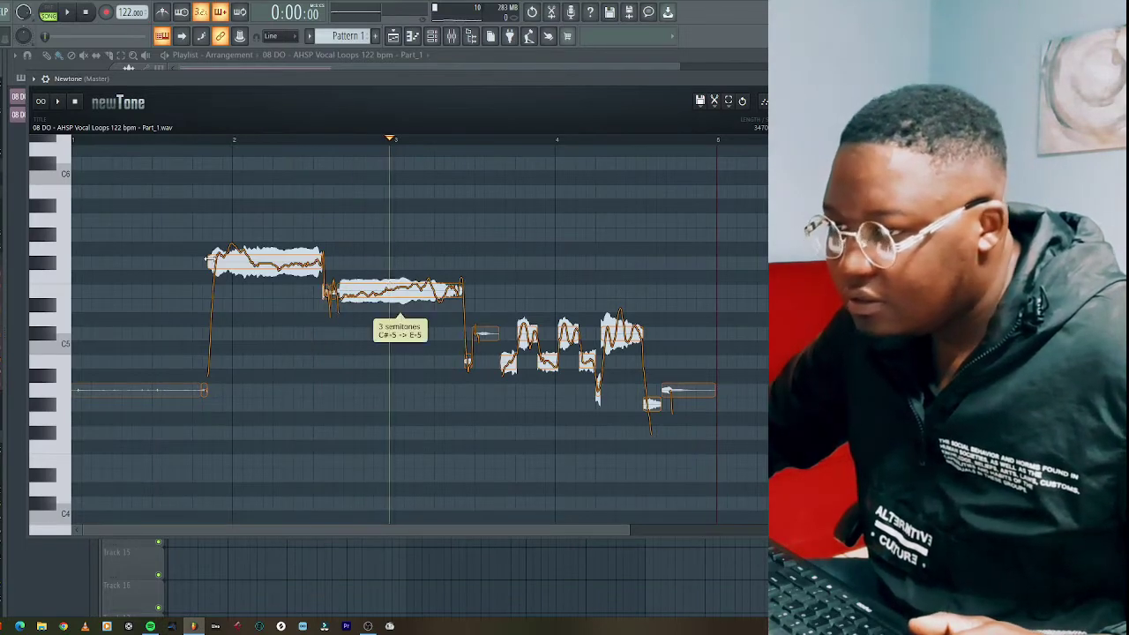
{"action": "key", "text": "space"}
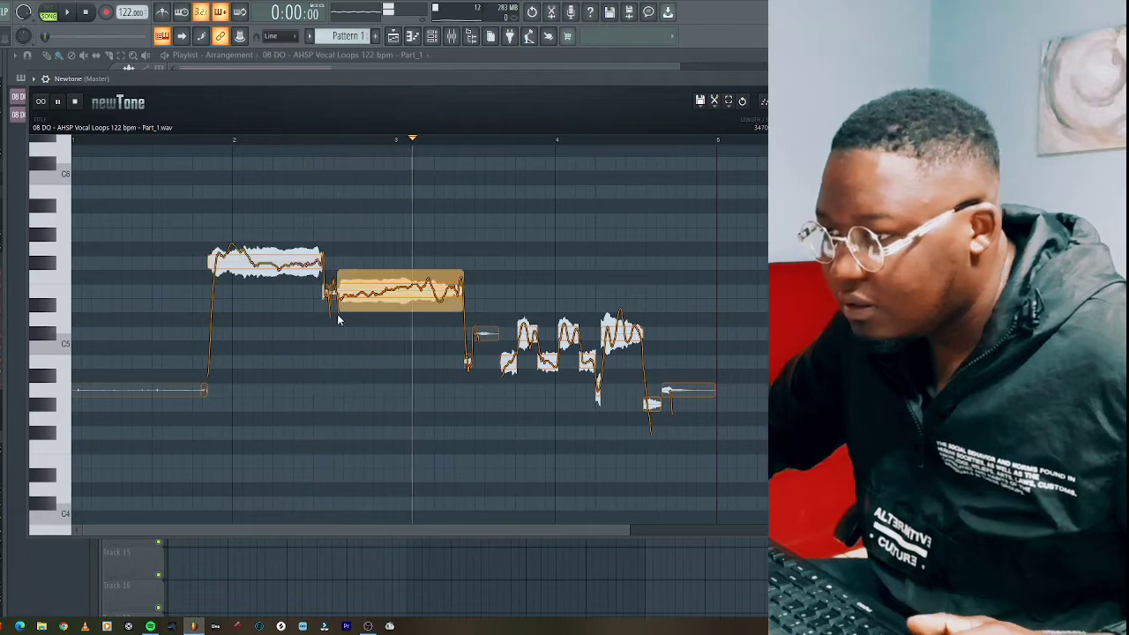
{"action": "key", "text": "space"}
- Raise the short note between the two long notes by 4 semitones to G#5 and audition the phrase
{"action": "left_click_drag", "start_coordinate": [328, 291], "coordinate": [328, 233]}
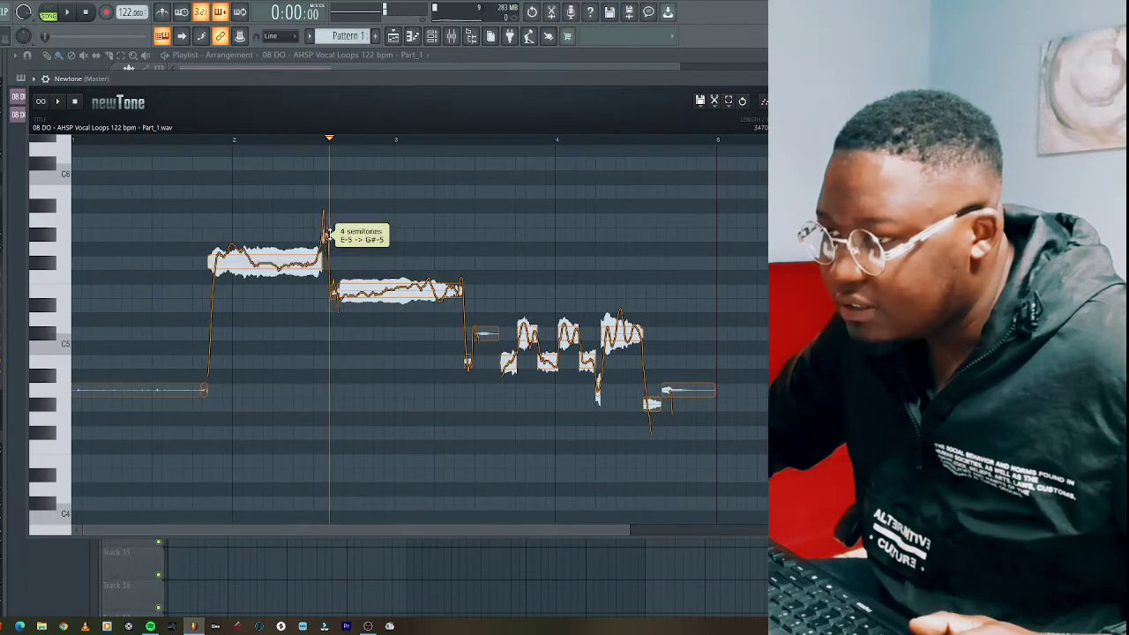
{"action": "key", "text": "space"}
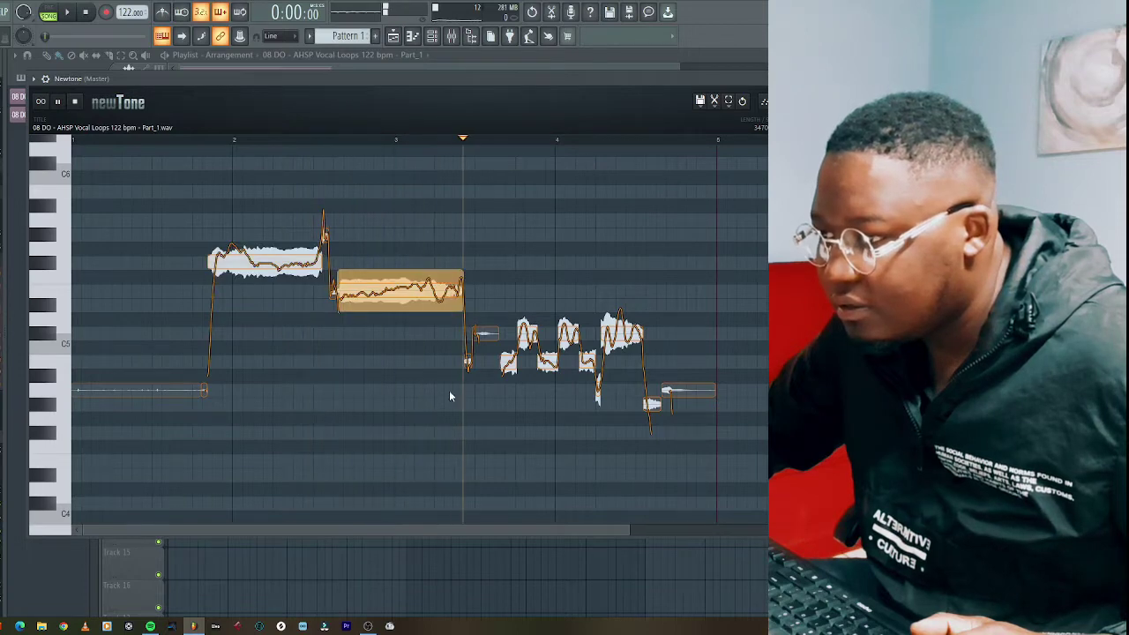
{"action": "key", "text": "space"}
{"action": "key", "text": "space"}
{"action": "key", "text": "space"}
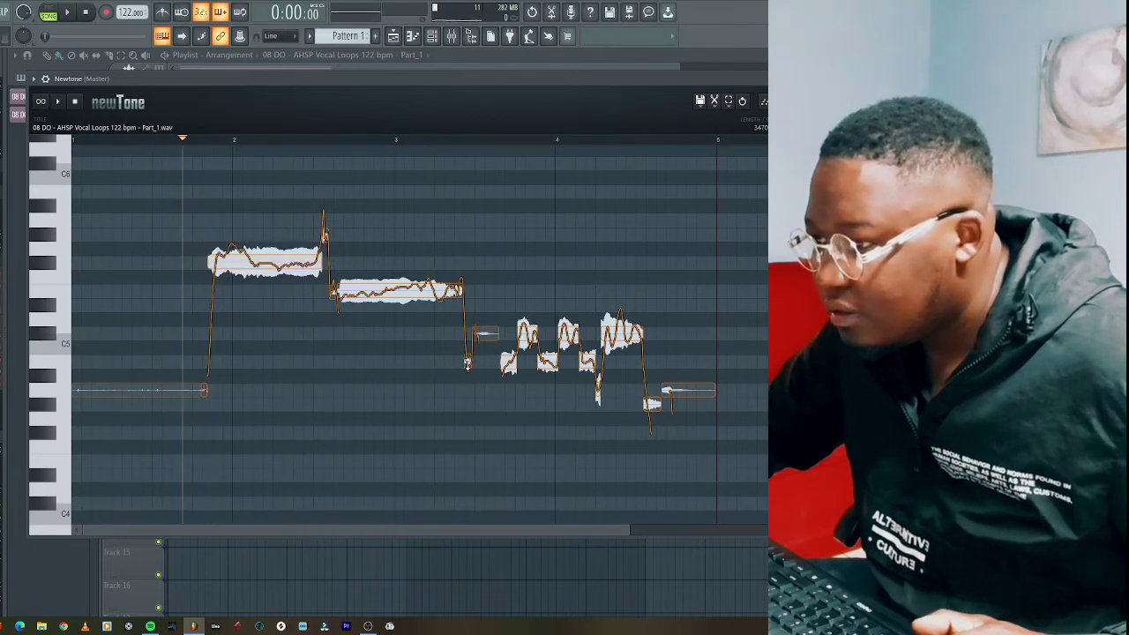
- Raise the short notes following the second long note, the lower ones to D#5 and the higher ones to E5
{"action": "left_click_drag", "start_coordinate": [468, 363], "coordinate": [477, 291]}
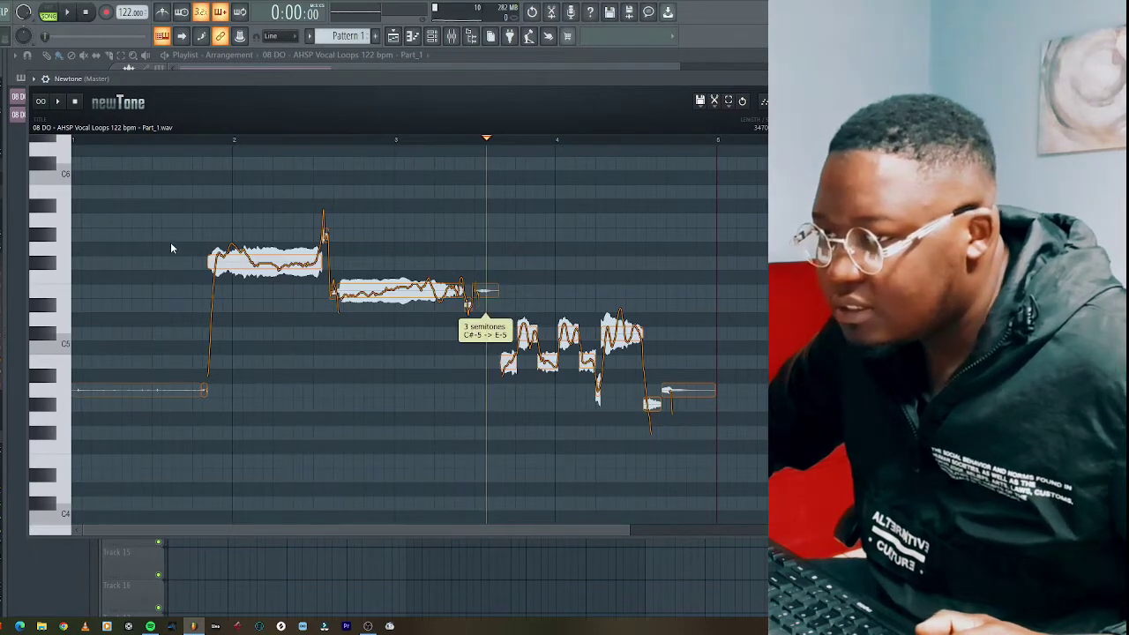
{"action": "key", "text": "space"}
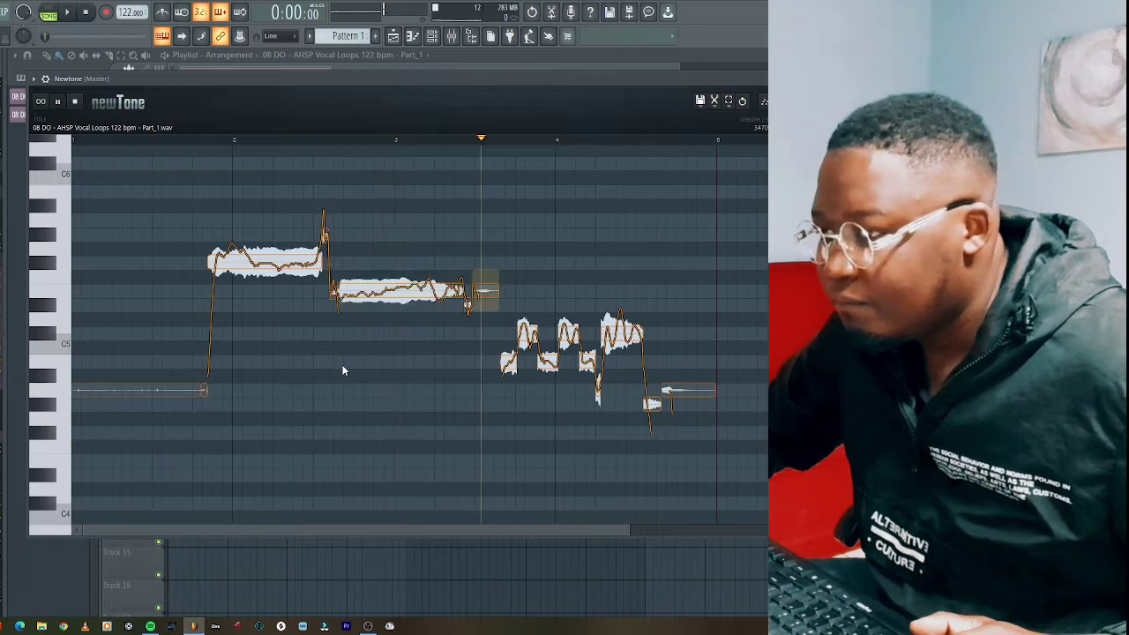
{"action": "left_click_drag", "start_coordinate": [510, 362], "coordinate": [528, 291]}
{"action": "left_click_drag", "start_coordinate": [547, 360], "coordinate": [571, 293]}
{"action": "left_click_drag", "start_coordinate": [586, 361], "coordinate": [621, 293]}
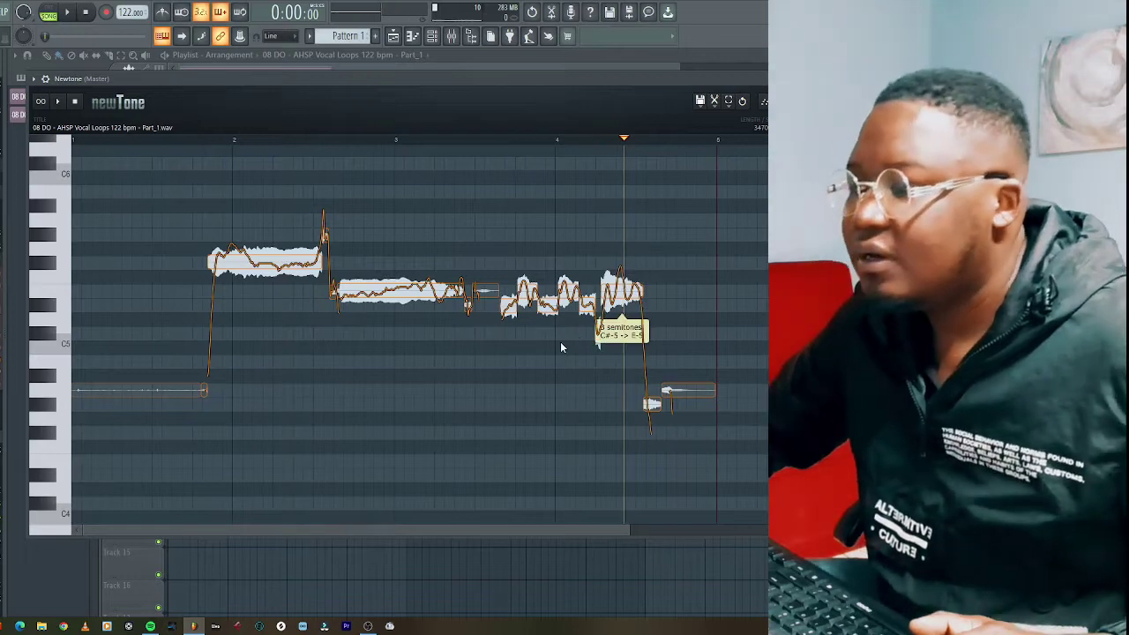
- Raise the last two notes of the phrase to B4 and C#5 and play back the harmony
{"action": "left_click_drag", "start_coordinate": [652, 404], "coordinate": [656, 361]}
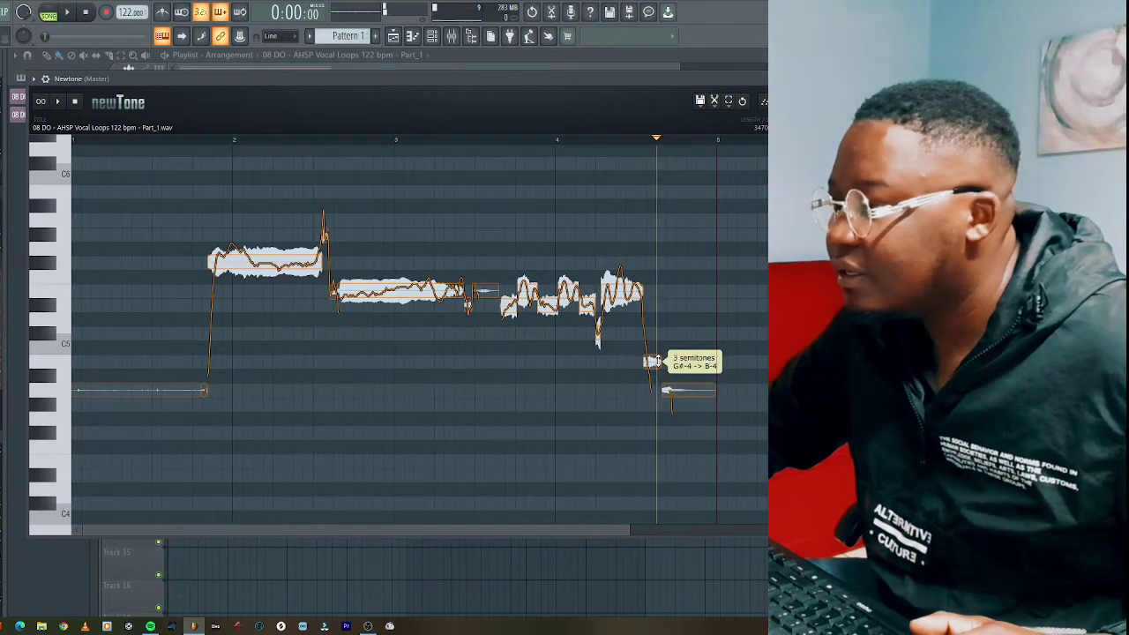
{"action": "left_click", "coordinate": [672, 392]}
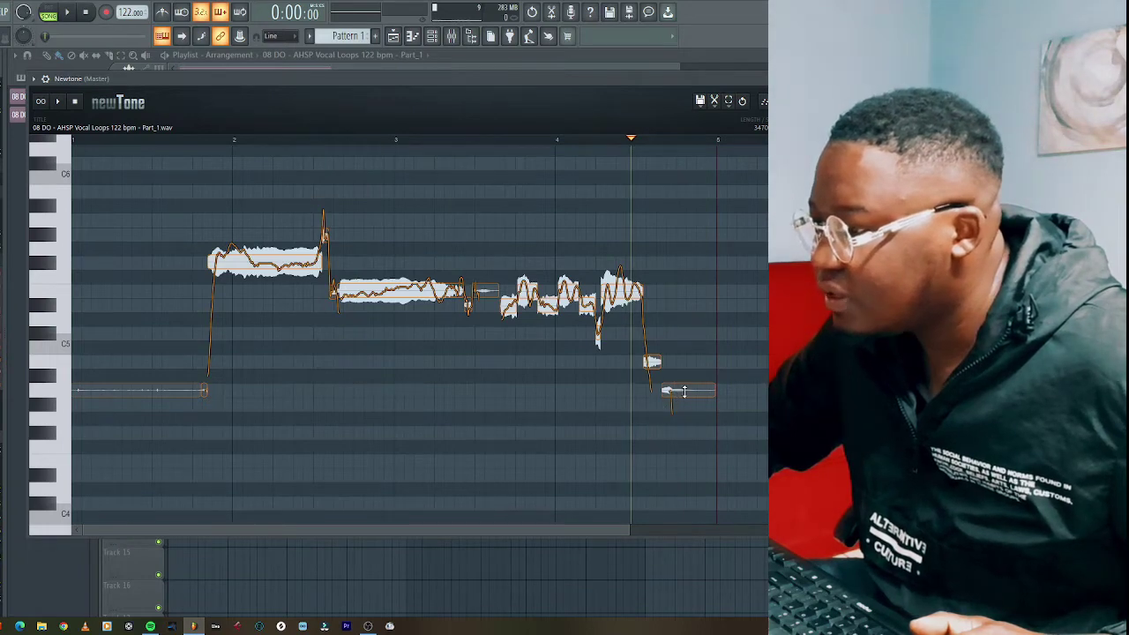
{"action": "left_click_drag", "start_coordinate": [690, 392], "coordinate": [690, 334]}
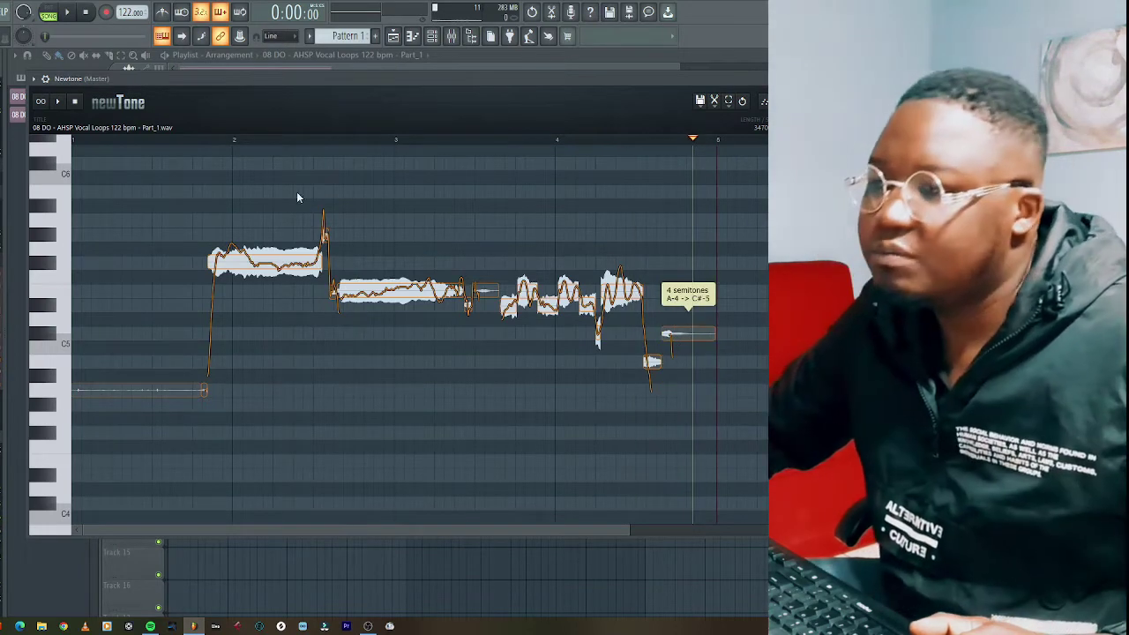
{"action": "left_click", "coordinate": [178, 172]}
{"action": "key", "text": "space"}
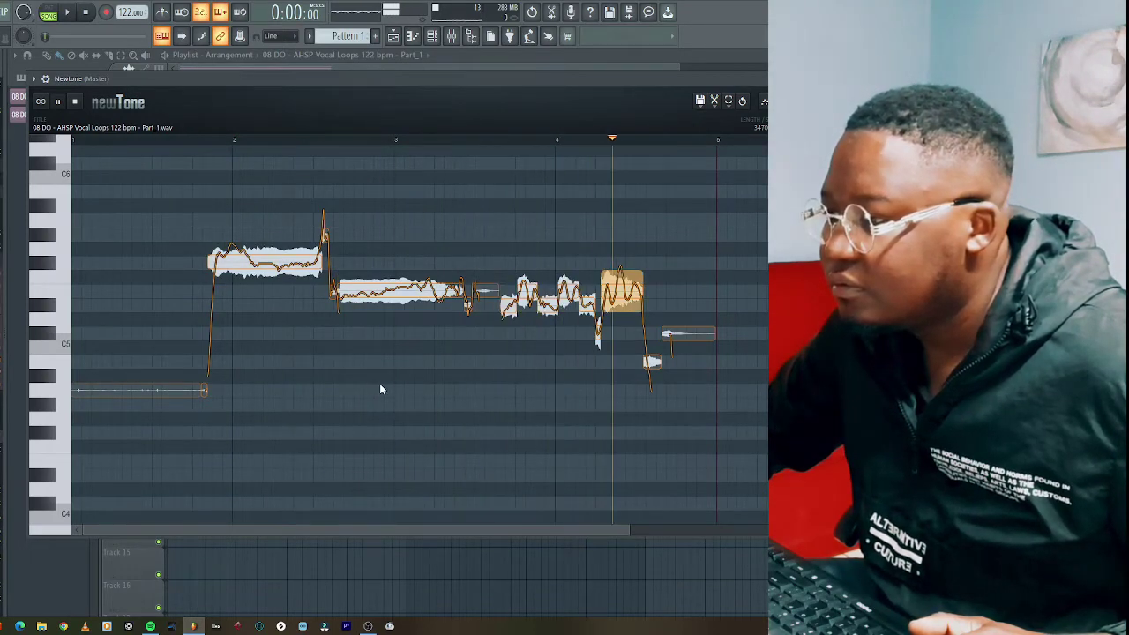
{"action": "key", "text": "space"}
- Lower the three low notes of the alternating run around bar 4 by 2 semitones each to C#5, listening between changes
{"action": "left_click_drag", "start_coordinate": [510, 301], "coordinate": [509, 328]}
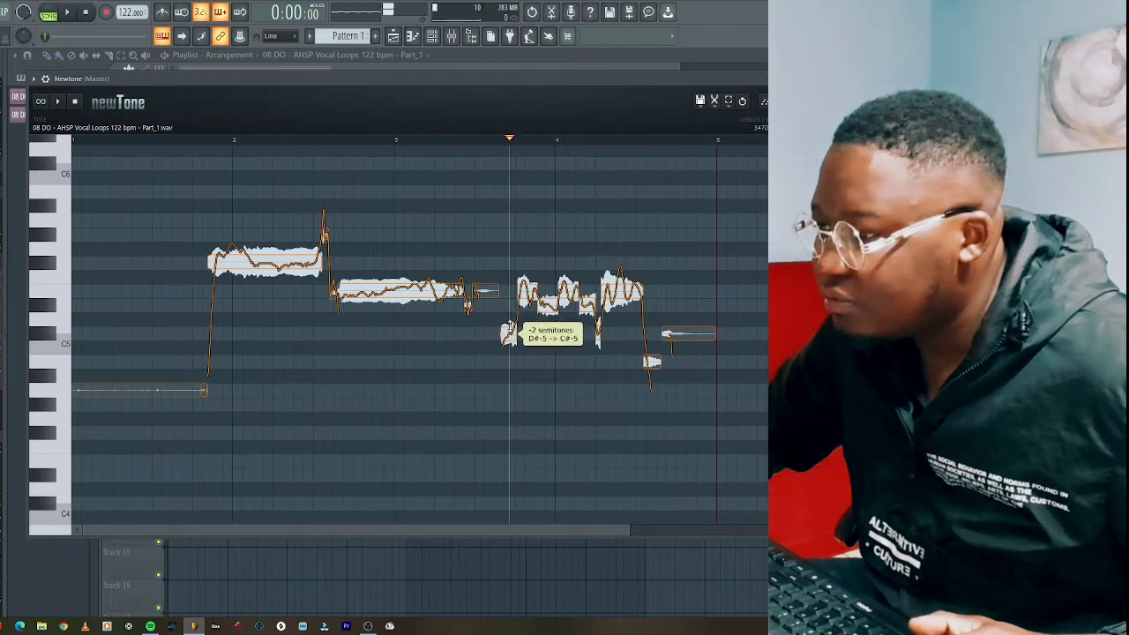
{"action": "left_click", "coordinate": [462, 213]}
{"action": "key", "text": "space"}
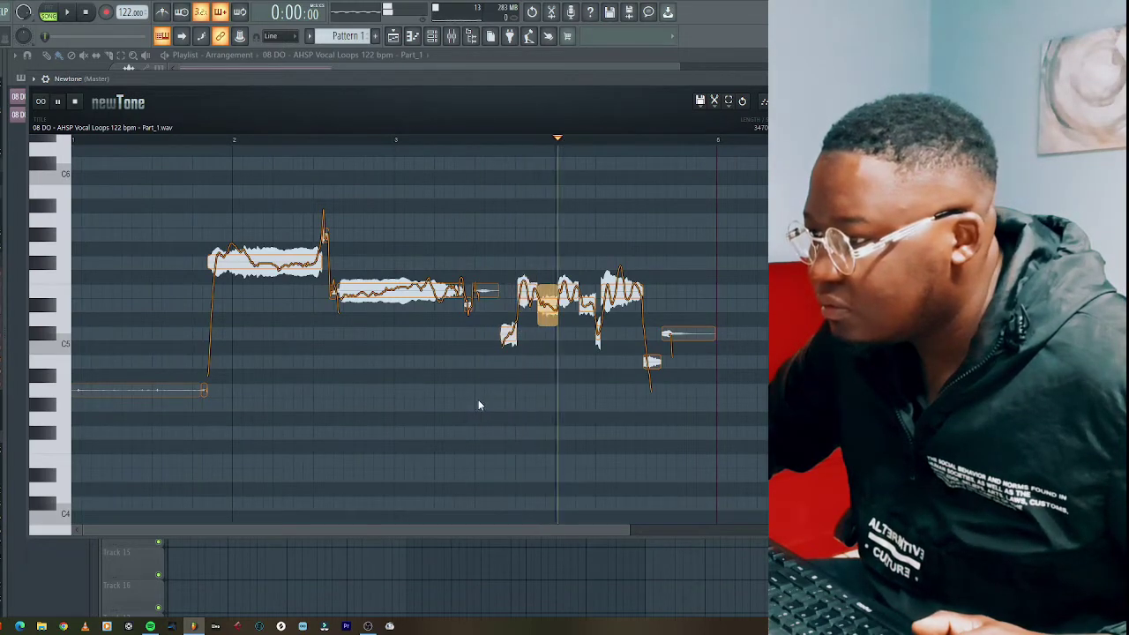
{"action": "key", "text": "space"}
{"action": "key", "text": "space"}
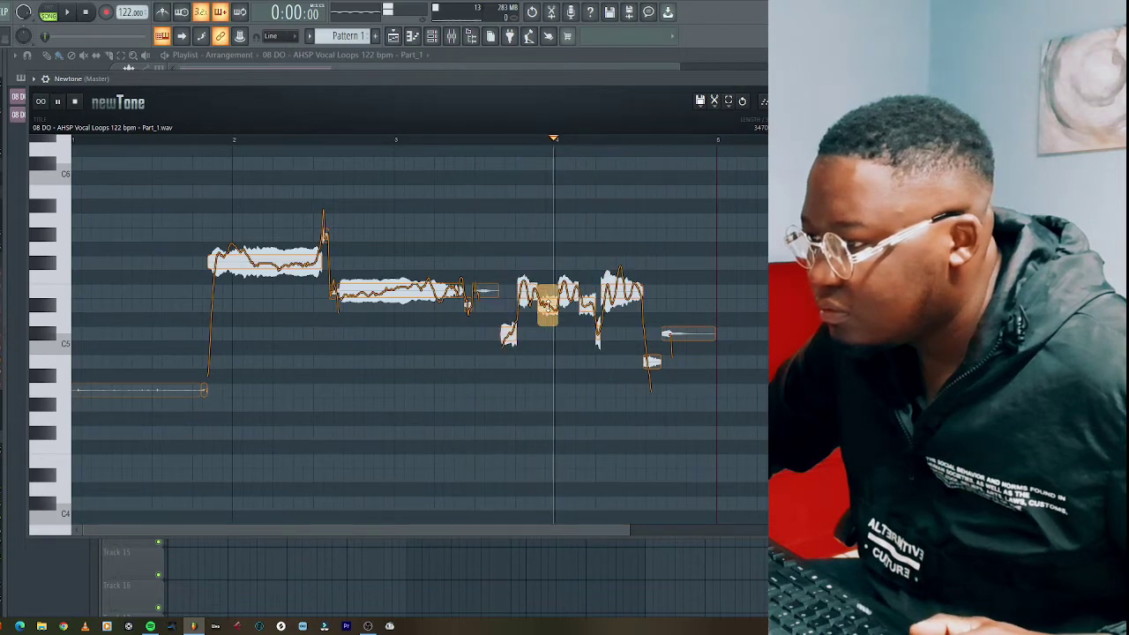
{"action": "key", "text": "space"}
{"action": "key", "text": "space"}
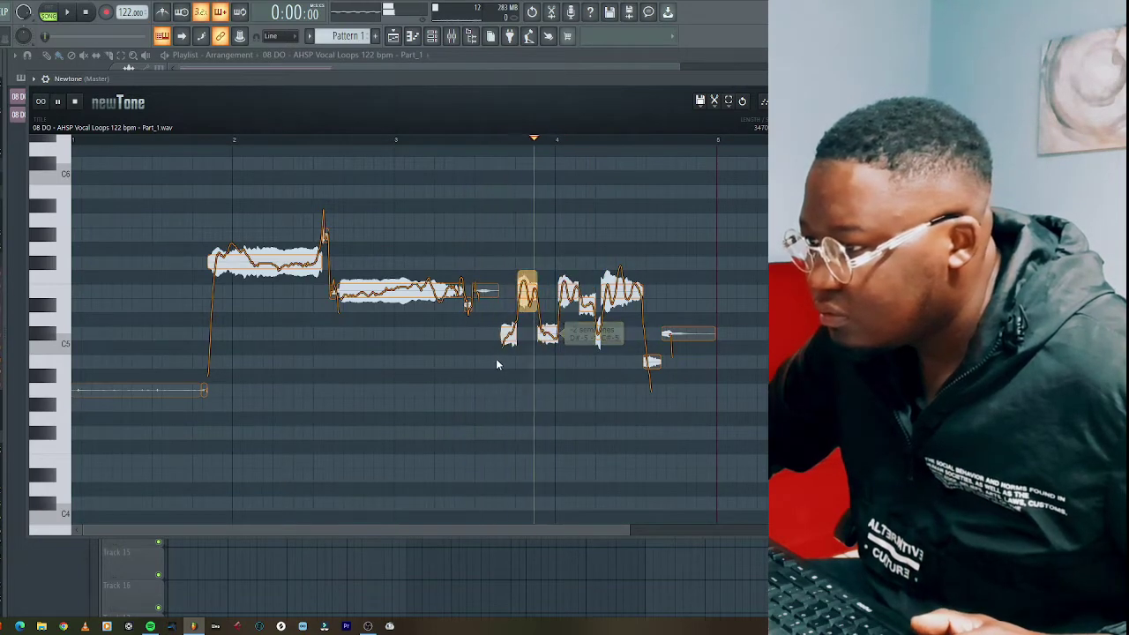
{"action": "left_click_drag", "start_coordinate": [586, 302], "coordinate": [584, 320]}
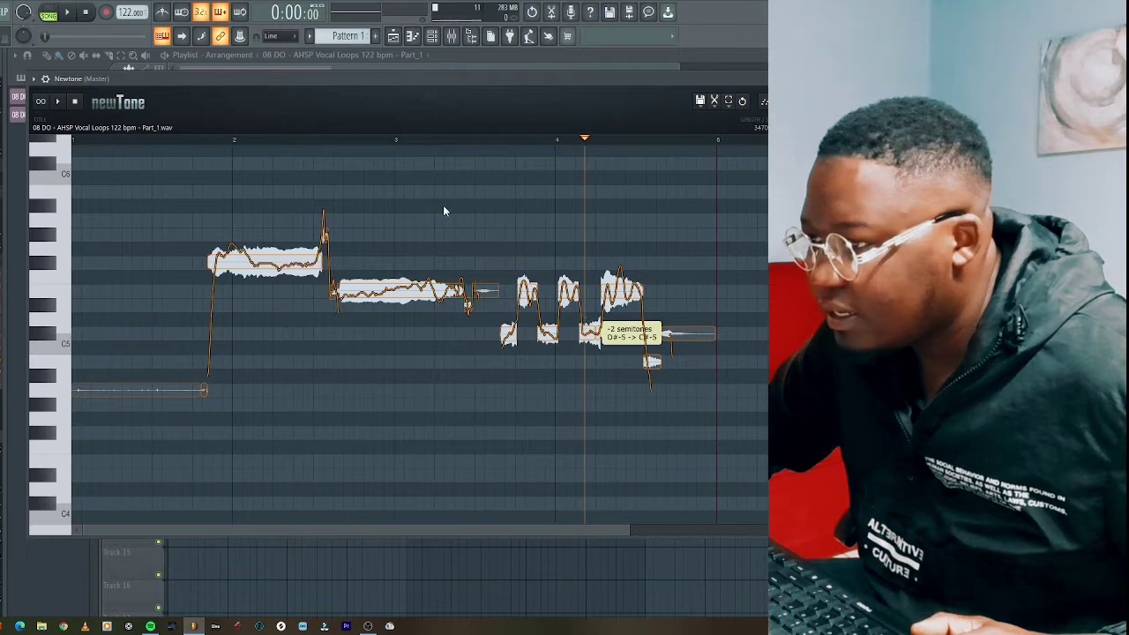
{"action": "key", "text": "space"}
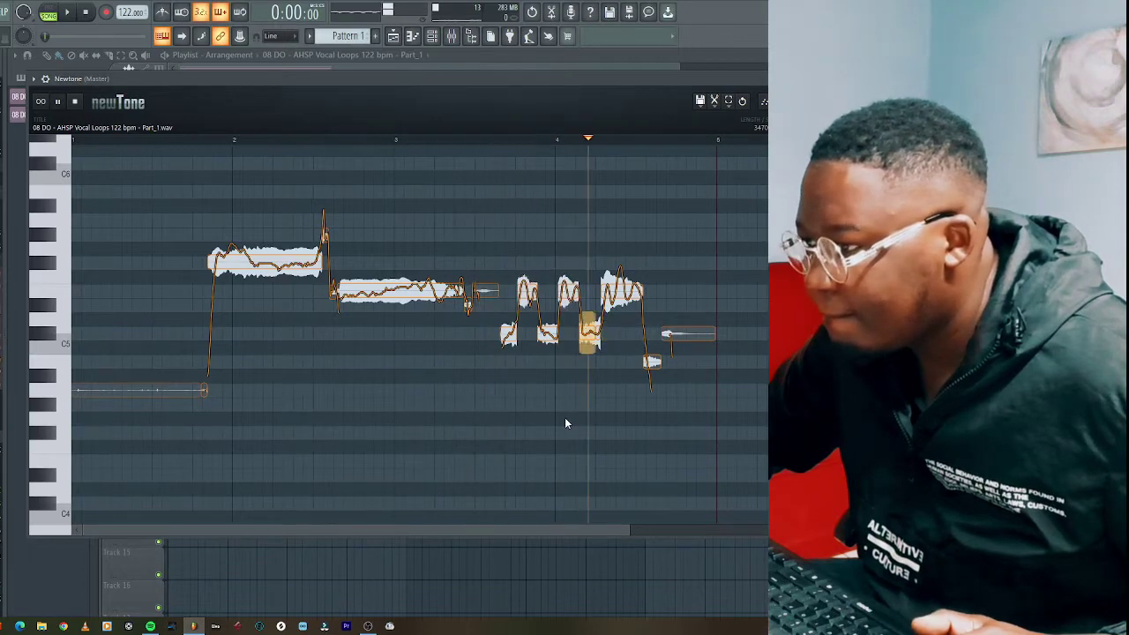
{"action": "key", "text": "space"}
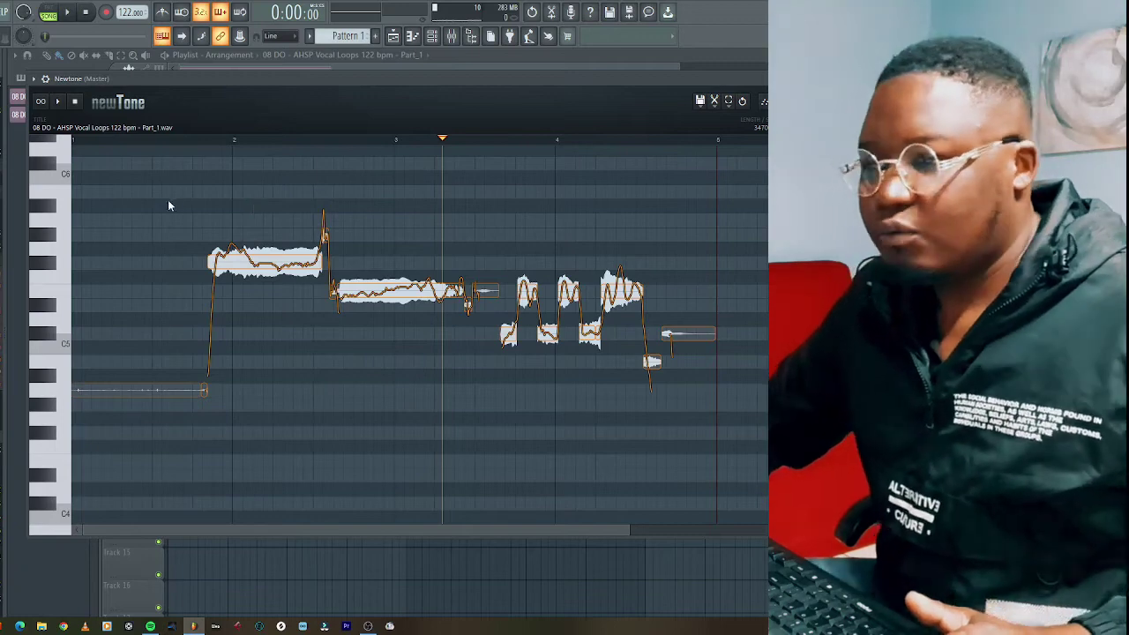
- Move the NewTone editor window down to uncover the upper playlist tracks
{"action": "left_click", "coordinate": [169, 205]}
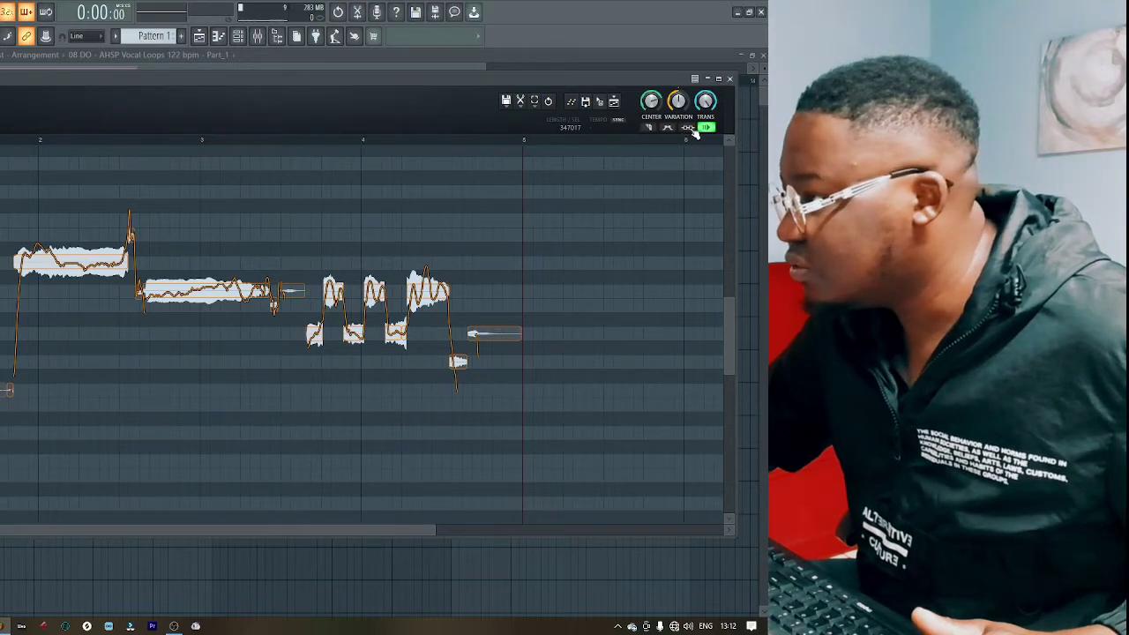
{"action": "left_click_drag", "start_coordinate": [546, 79], "coordinate": [537, 165]}
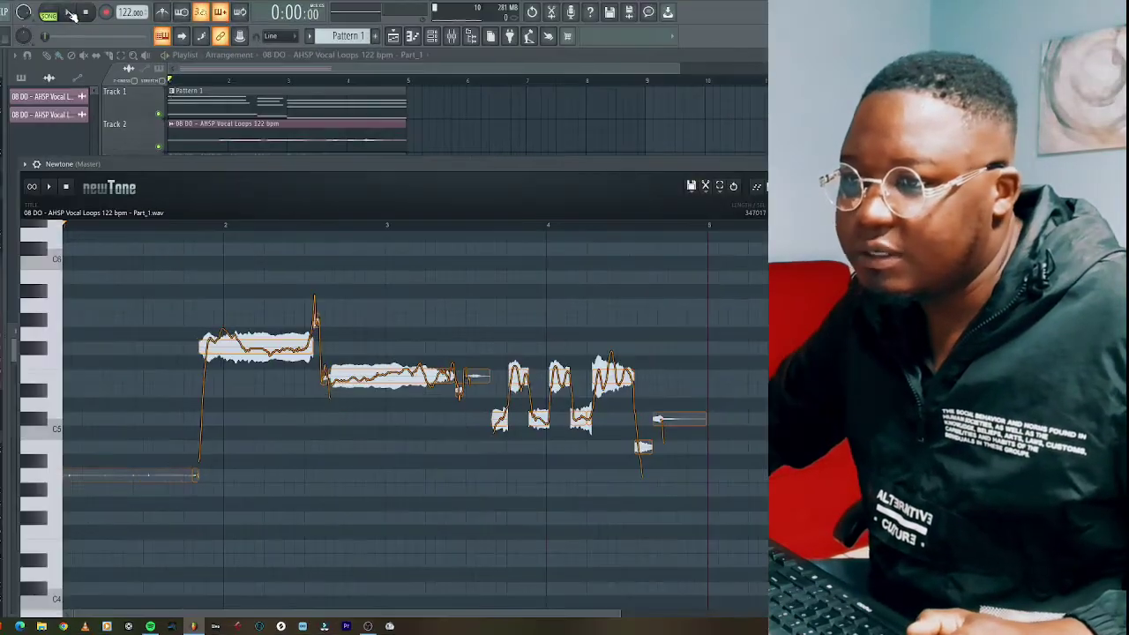
- Play back the pitch-shifted harmony several times to check it against the original vocal
{"action": "key", "text": "space"}
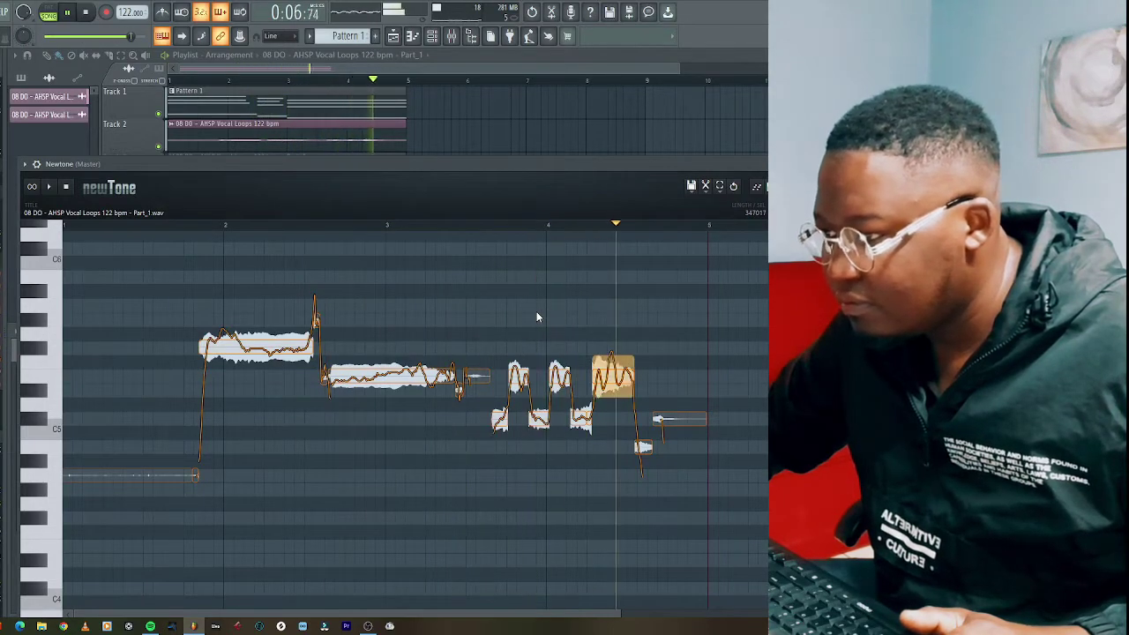
{"action": "left_click", "coordinate": [87, 12]}
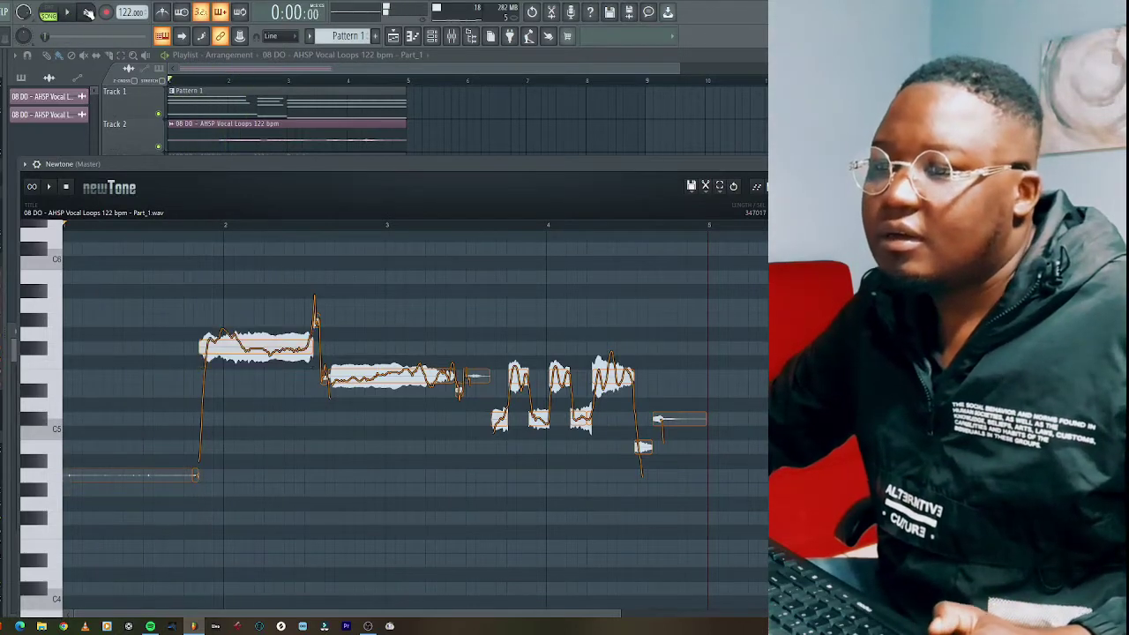
{"action": "key", "text": "space"}
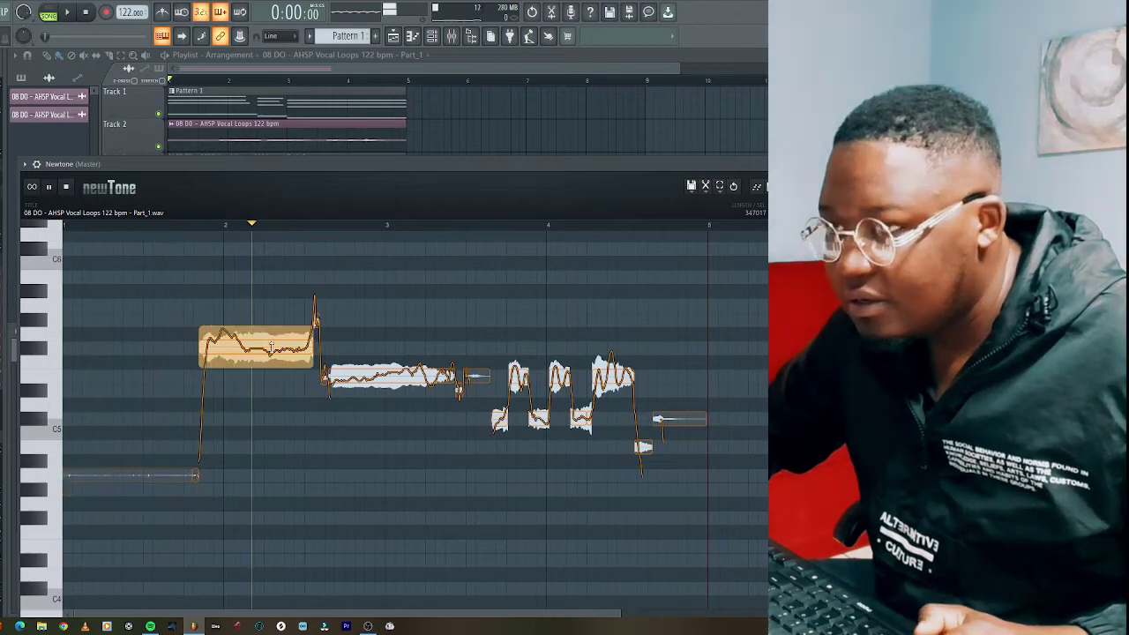
{"action": "key", "text": "space"}
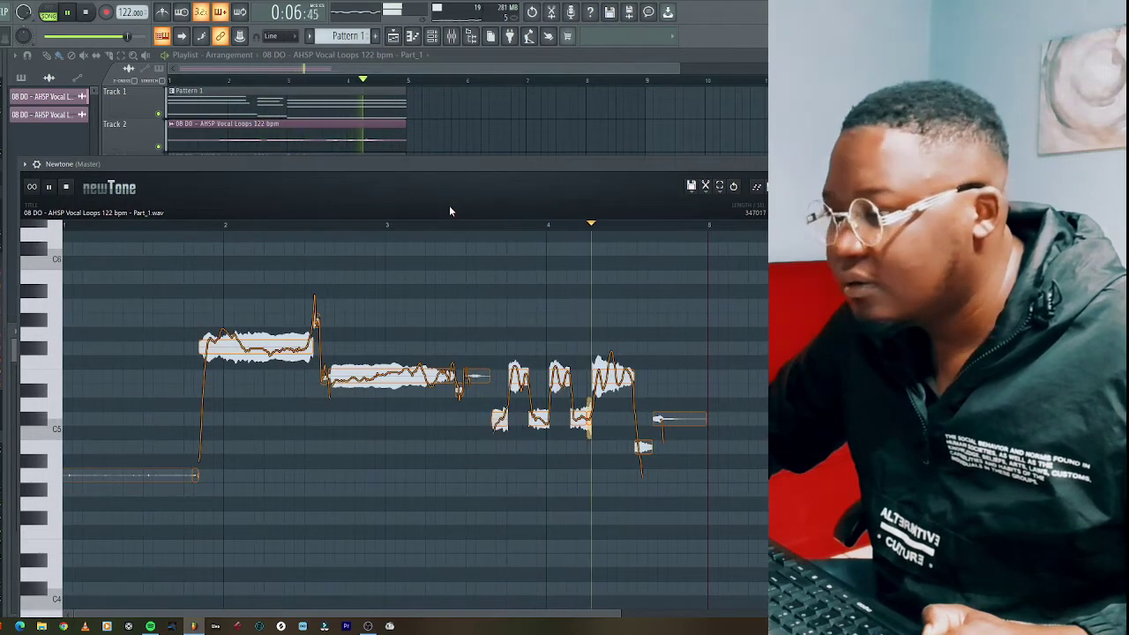
{"action": "left_click", "coordinate": [86, 13]}
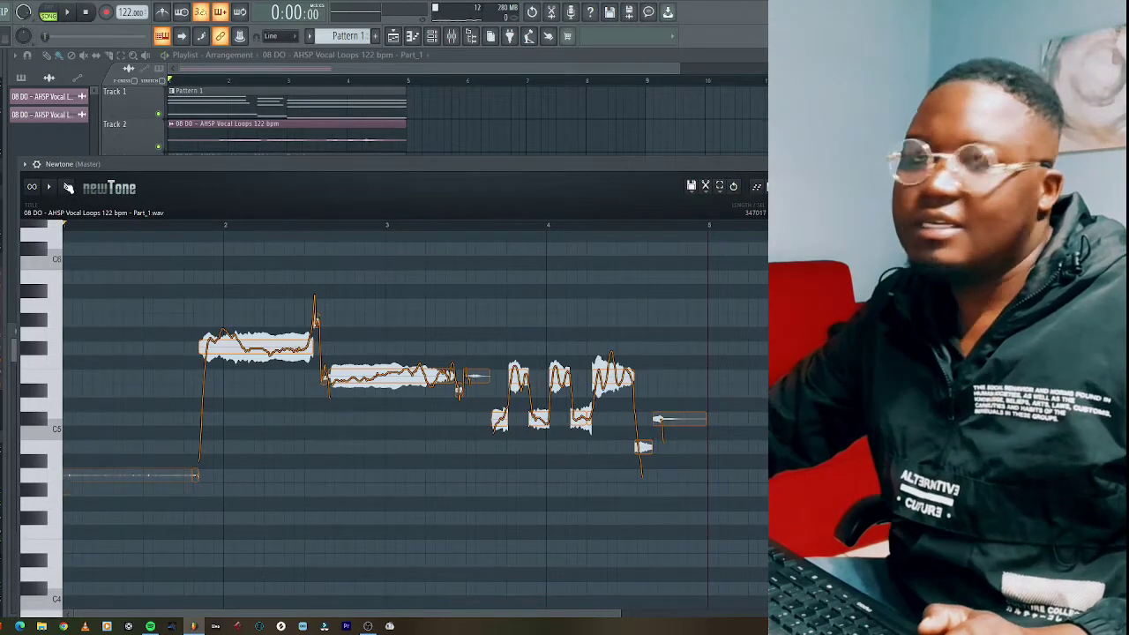
{"action": "key", "text": "space"}
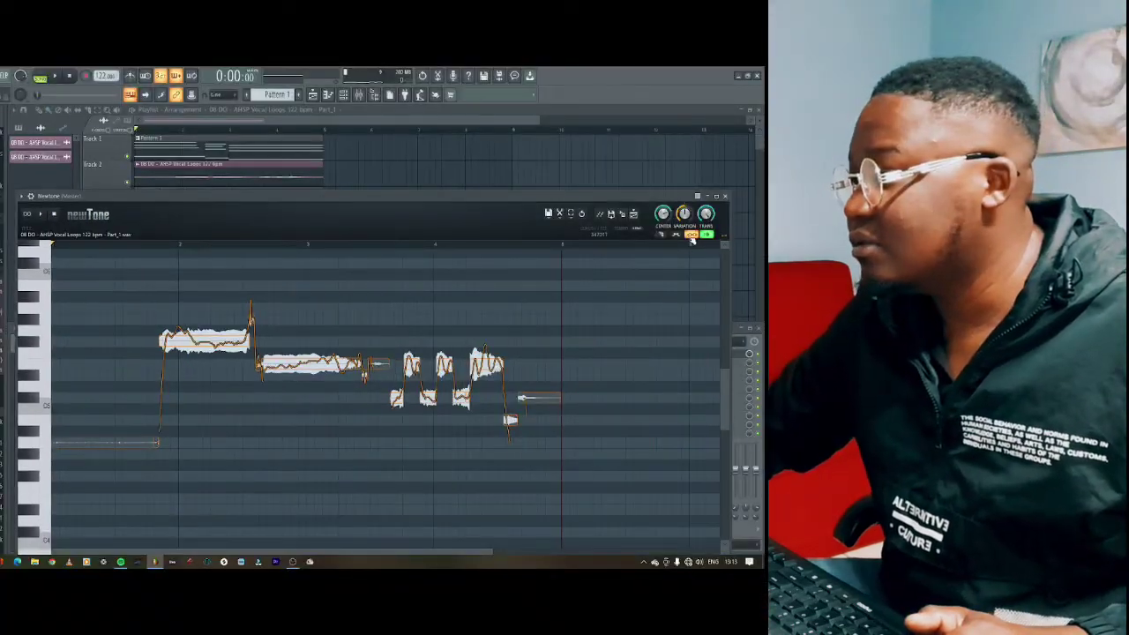
- Place the edited NewTone audio on playlist Track 3 at bar 1 and check the new clip's channel settings
{"action": "left_click_drag", "start_coordinate": [626, 223], "coordinate": [159, 201]}
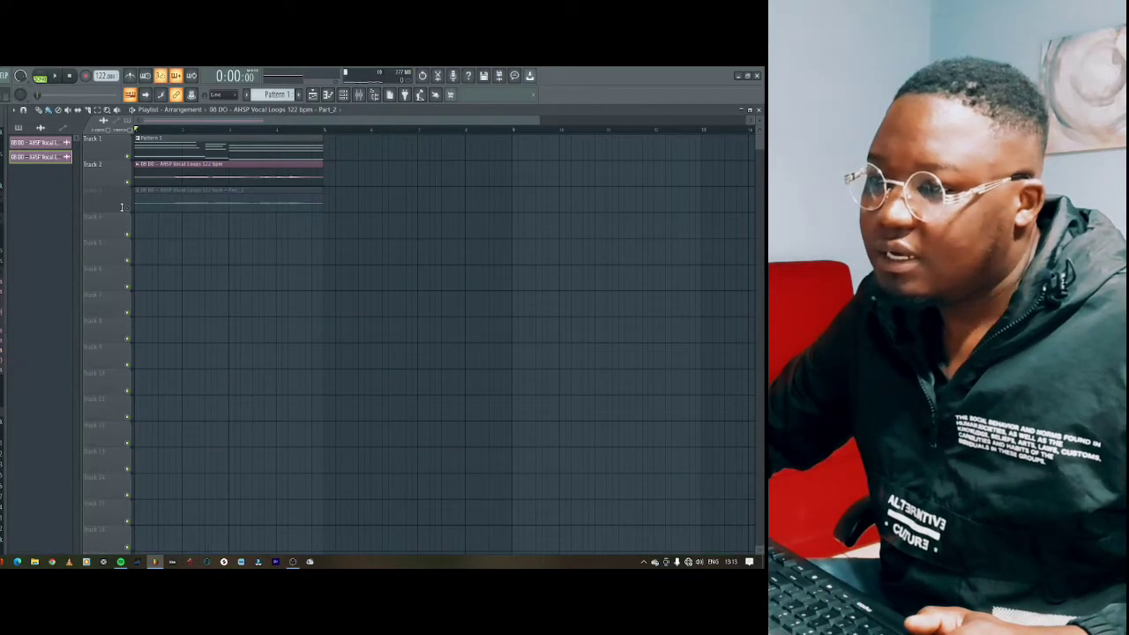
{"action": "double_click", "coordinate": [272, 204]}
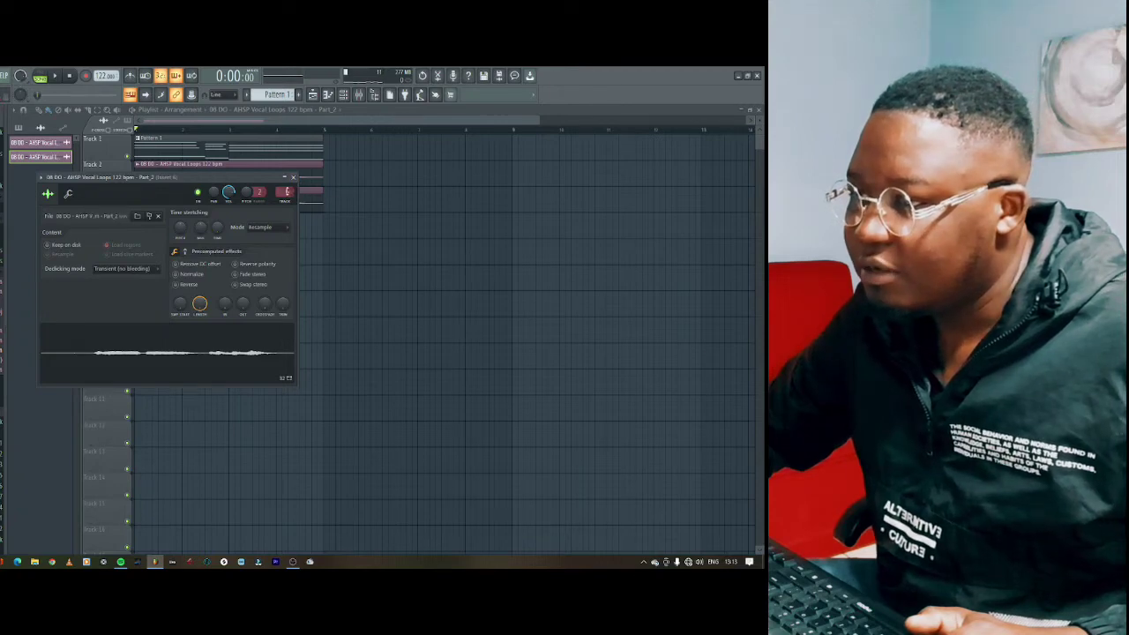
{"action": "left_click", "coordinate": [293, 178]}
- Route the new harmony clip's channel to mixer Insert 6 and lower that insert's fader
{"action": "left_click", "coordinate": [359, 95]}
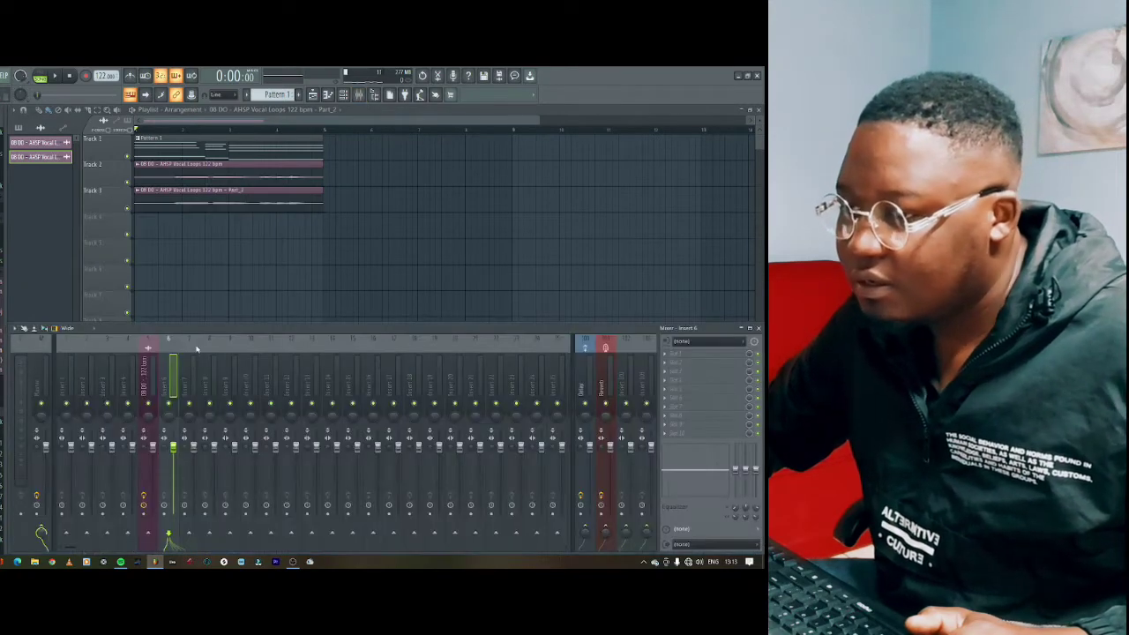
{"action": "right_click", "coordinate": [175, 368]}
{"action": "mouse_move", "coordinate": [251, 391]}
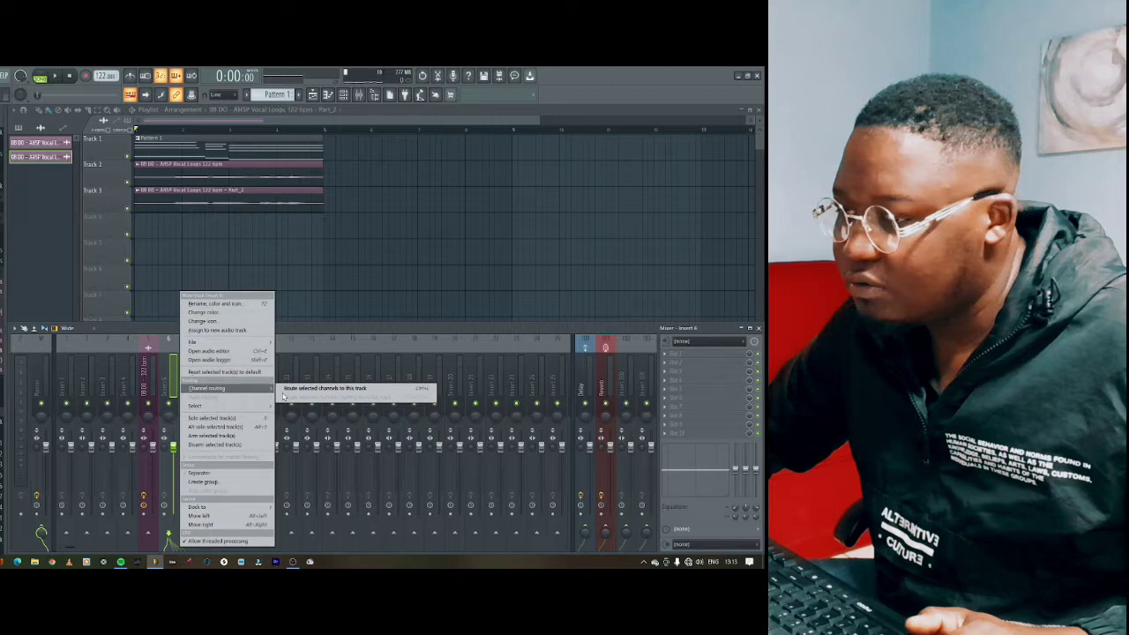
{"action": "left_click", "coordinate": [300, 391]}
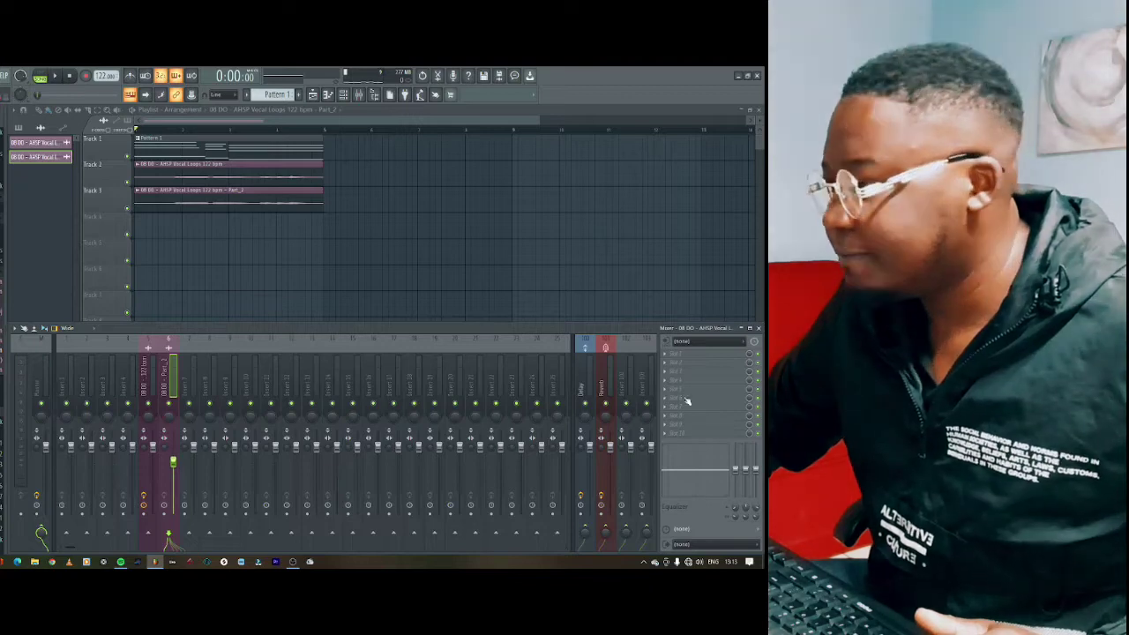
- Copy the Auto-Tune Artist effect with its settings from the original vocal's mixer track to the first slot of the harmony track
{"action": "left_click", "coordinate": [668, 356]}
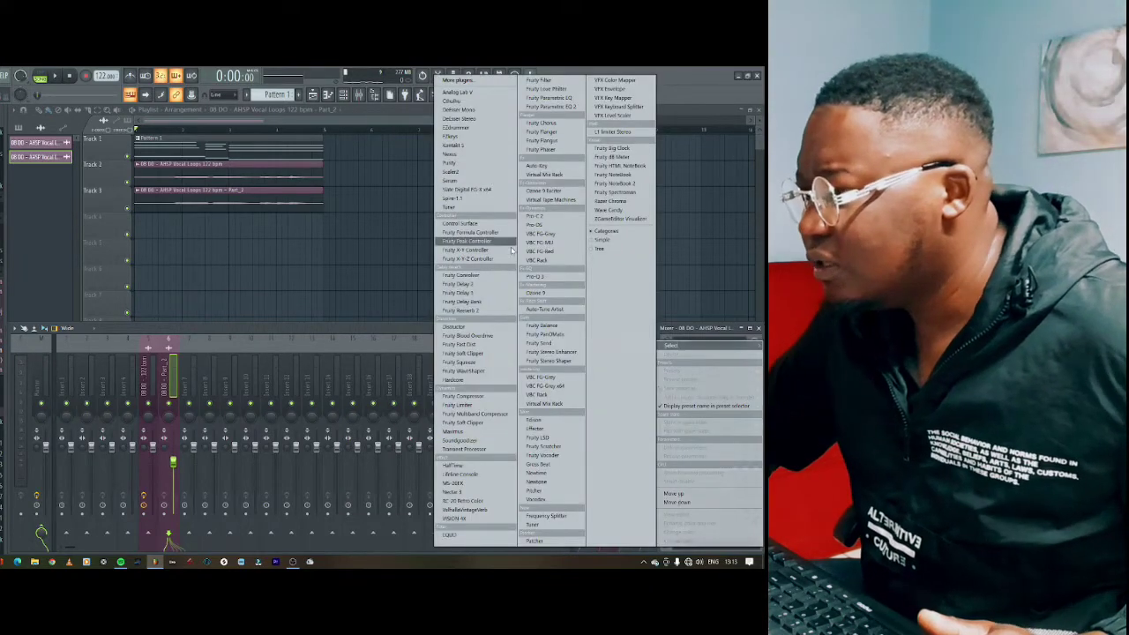
{"action": "left_click", "coordinate": [153, 375]}
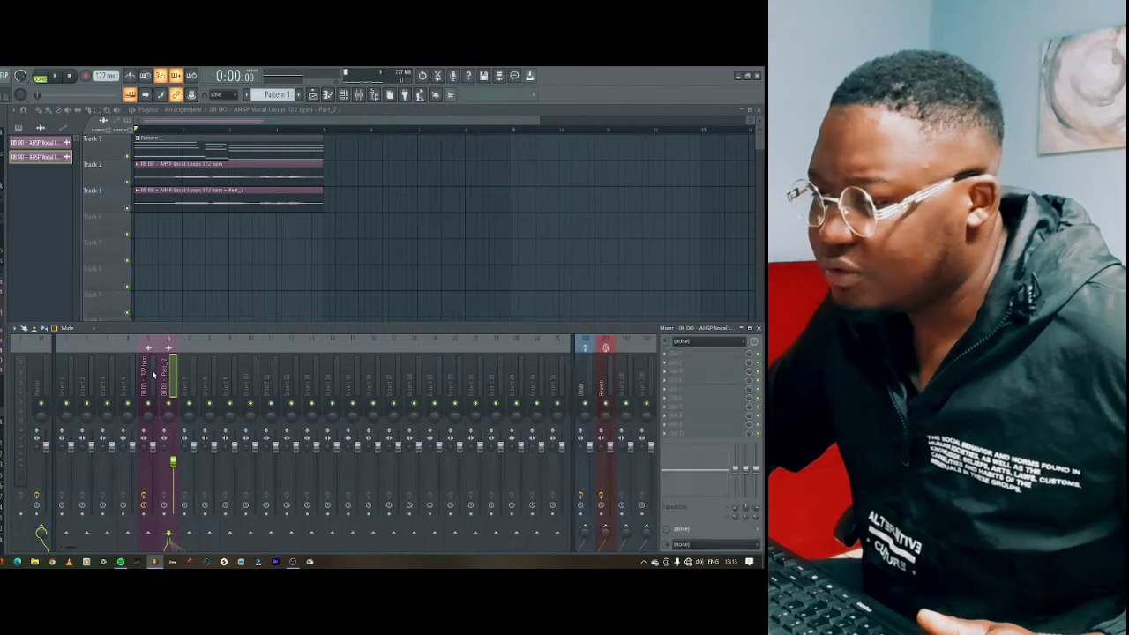
{"action": "left_click", "coordinate": [155, 379]}
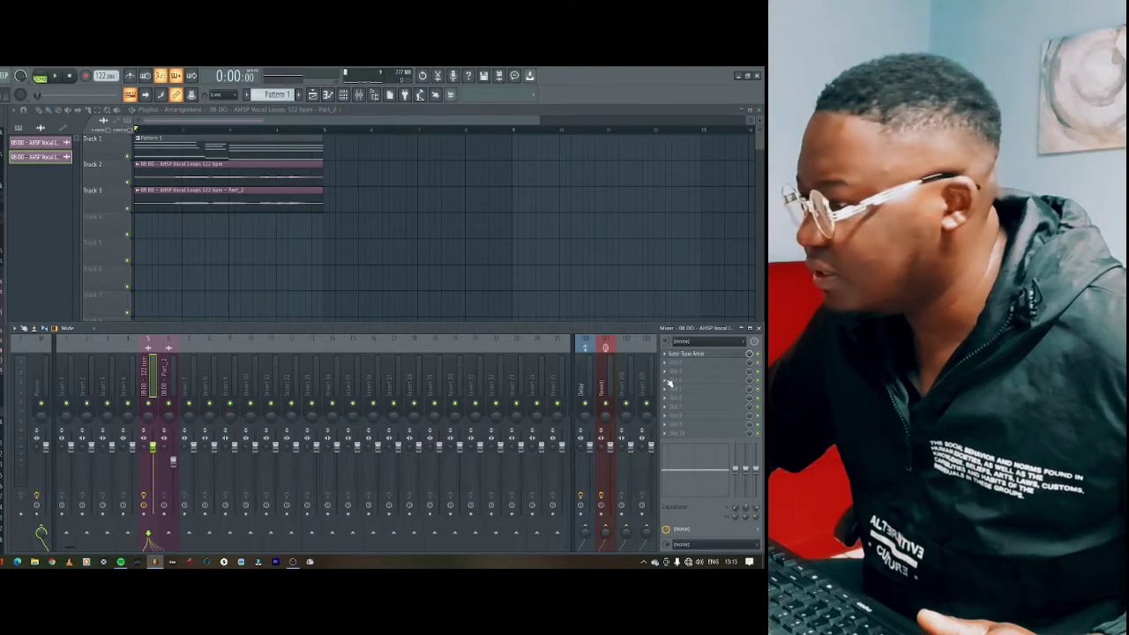
{"action": "left_click", "coordinate": [668, 359]}
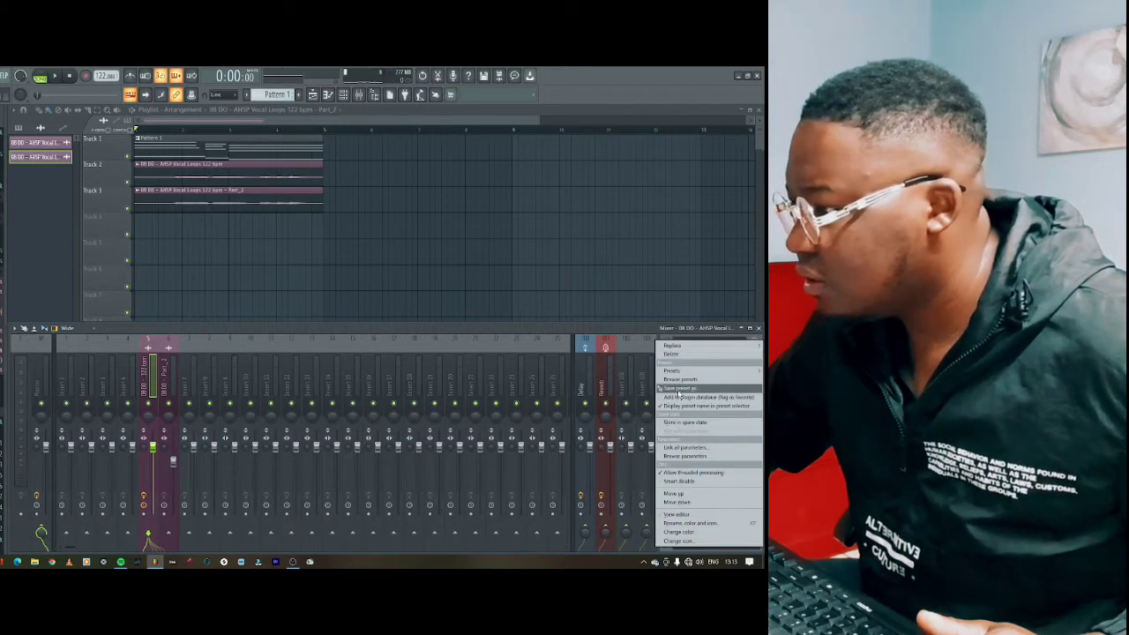
{"action": "key", "text": "Escape"}
{"action": "left_click_drag", "start_coordinate": [348, 405], "coordinate": [172, 384]}
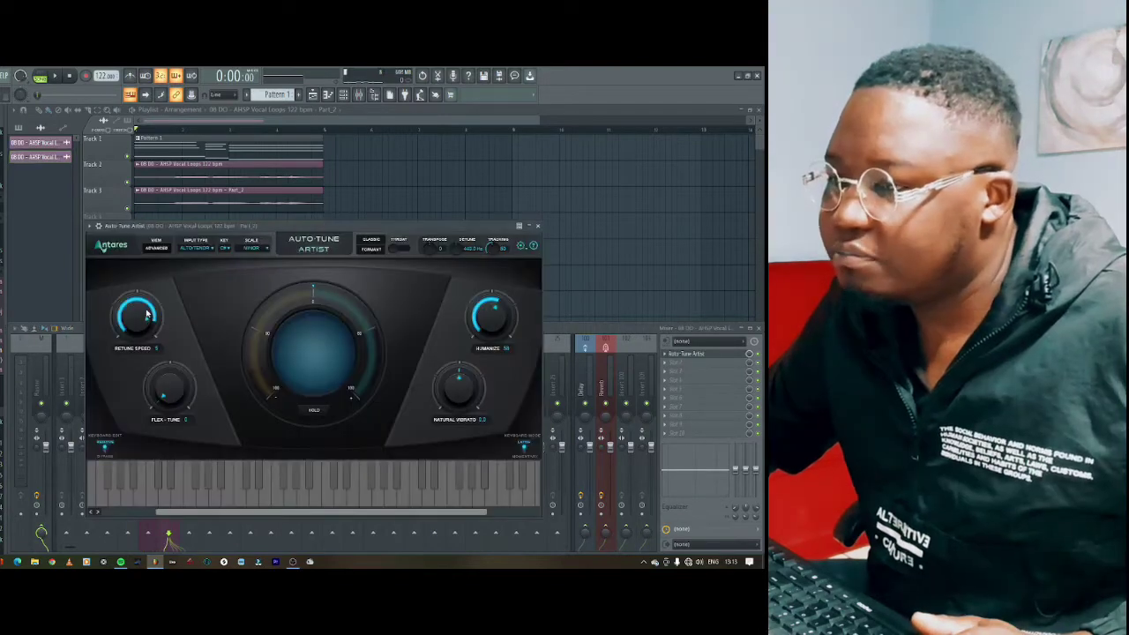
{"action": "left_click", "coordinate": [538, 227]}
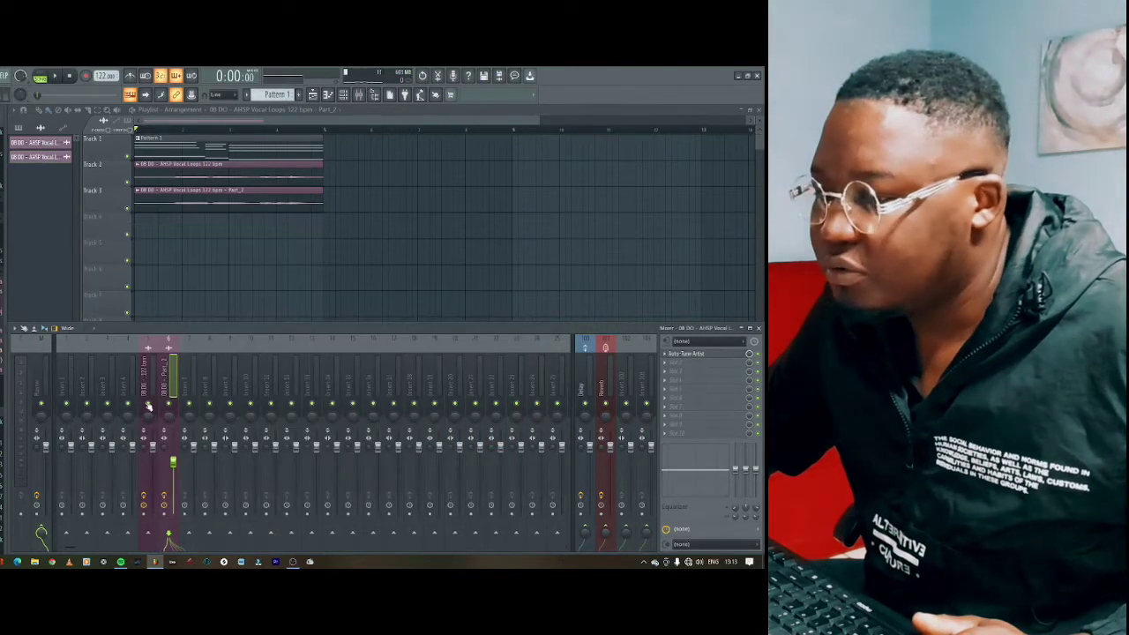
- Play back both vocals and send the harmony's mixer track to the Reverb insert
{"action": "key", "text": "space"}
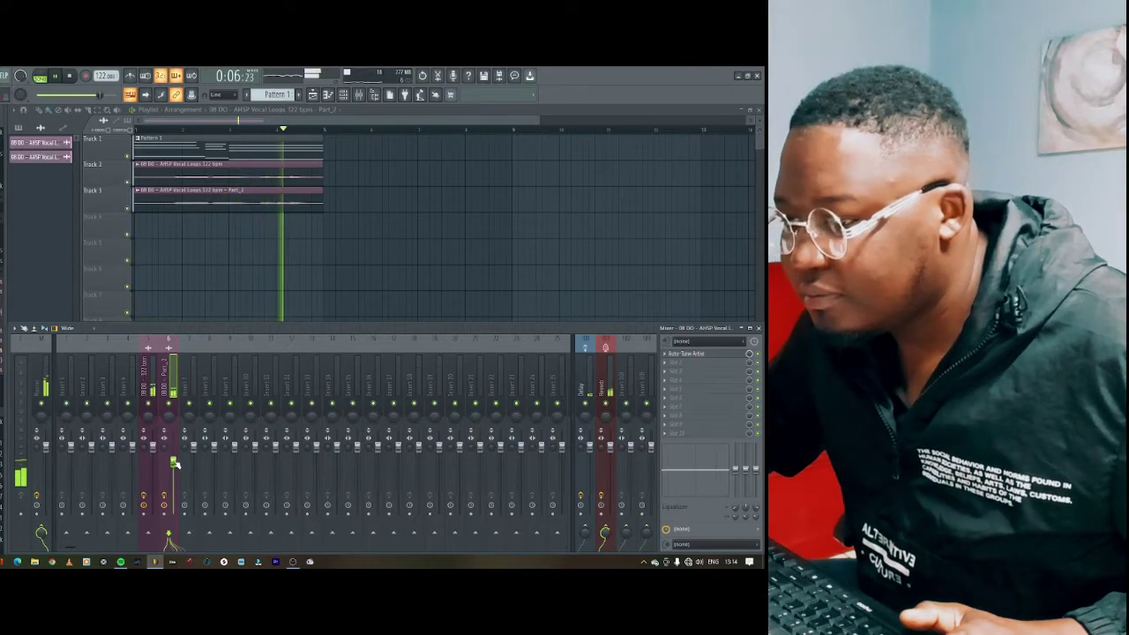
{"action": "key", "text": "space"}
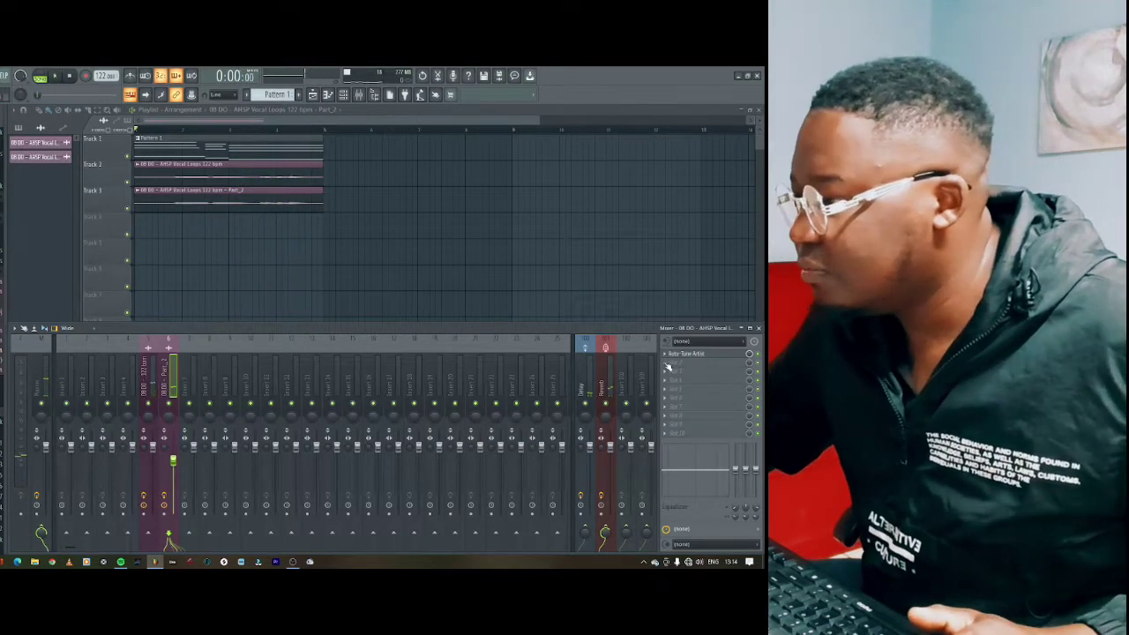
- Add Fruity Parametric EQ 2 to the harmony track's second slot and load the 20Hz - 18kHz cut preset
{"action": "left_click", "coordinate": [668, 365]}
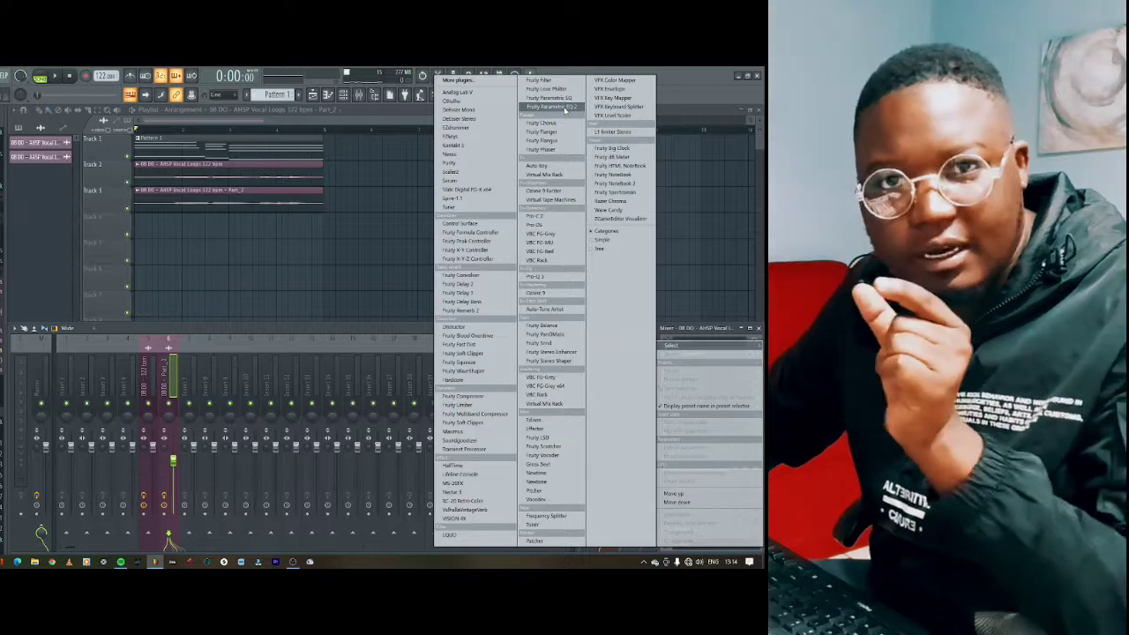
{"action": "left_click", "coordinate": [565, 108]}
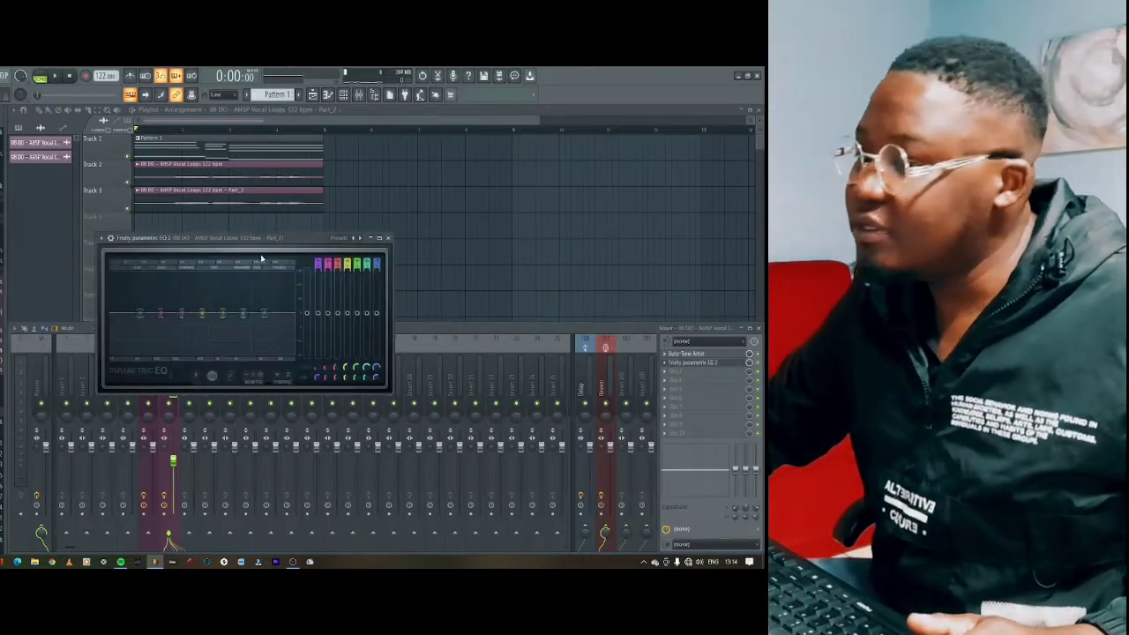
{"action": "left_click_drag", "start_coordinate": [280, 237], "coordinate": [358, 266]}
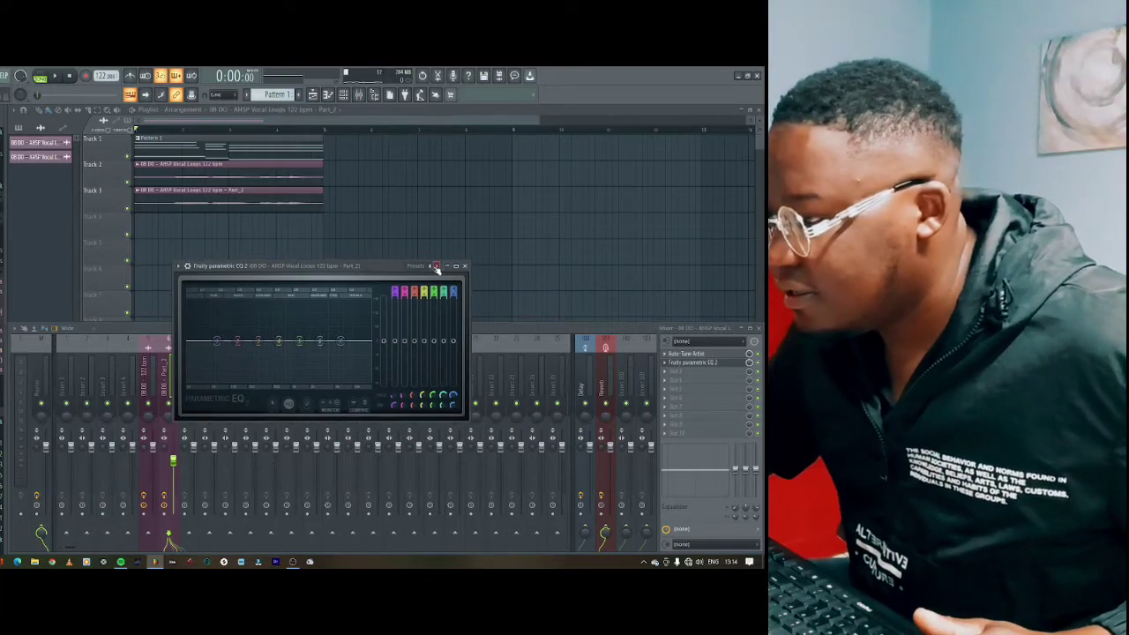
{"action": "left_click", "coordinate": [393, 401]}
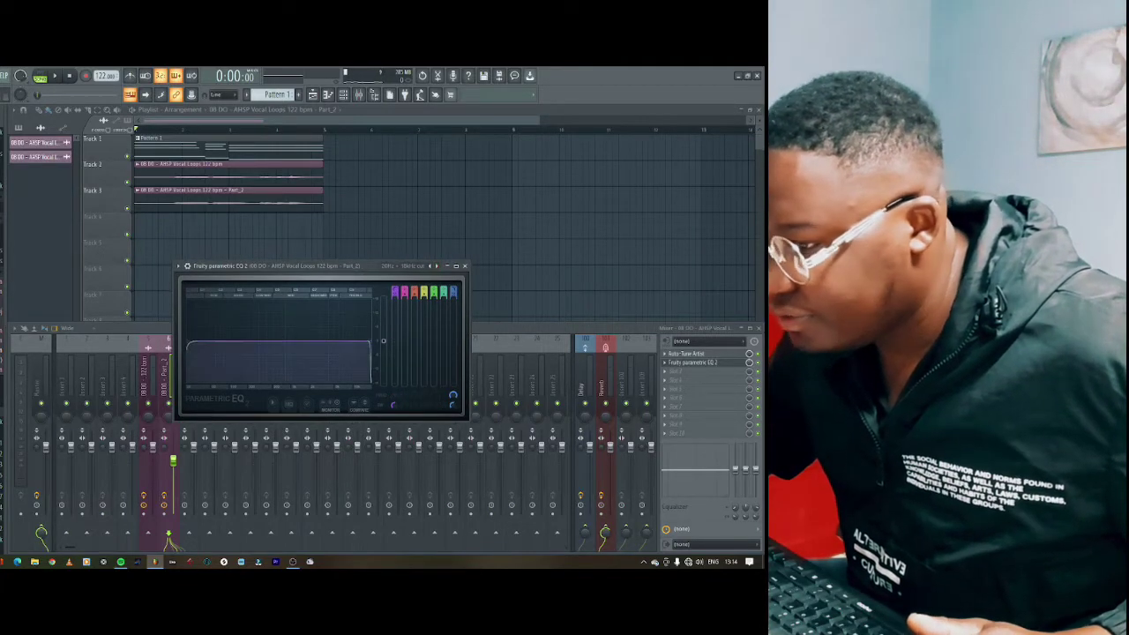
- During playback, raise the EQ's low-cut frequency, and raise the harmony track's fader and send it to Delay
{"action": "key", "text": "space"}
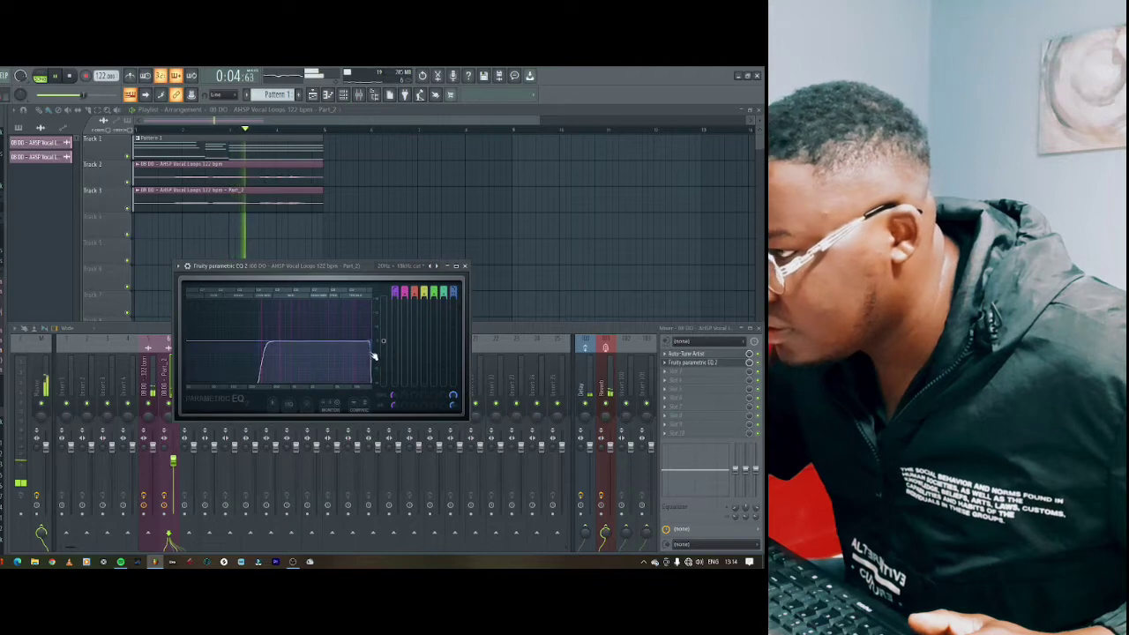
{"action": "left_click", "coordinate": [466, 266]}
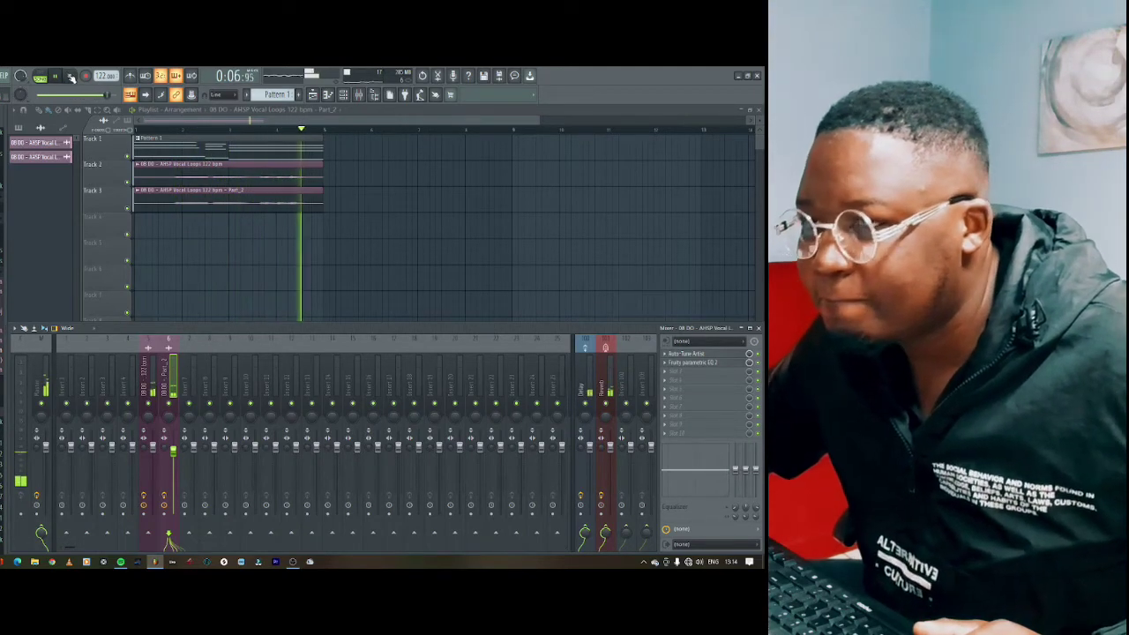
{"action": "left_click", "coordinate": [71, 78]}
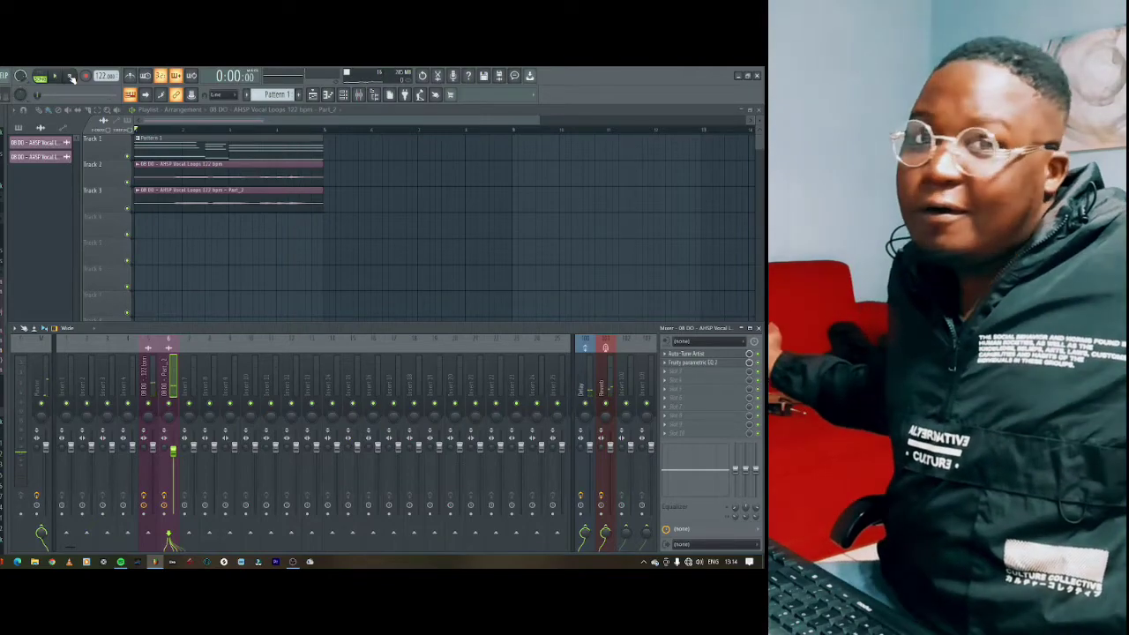